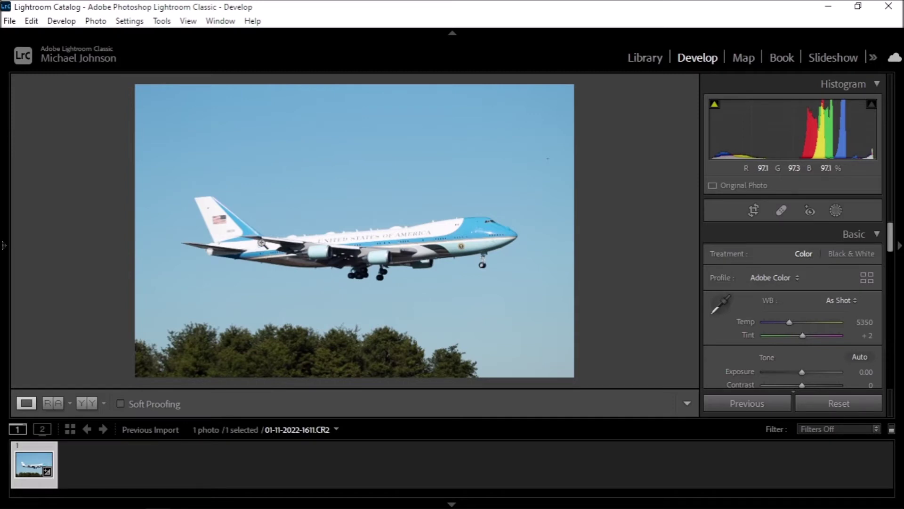
Check the photo for dust spots with the spot visualization and inspect the dark speck in the upper-right sky up close.
left_click(781, 210)
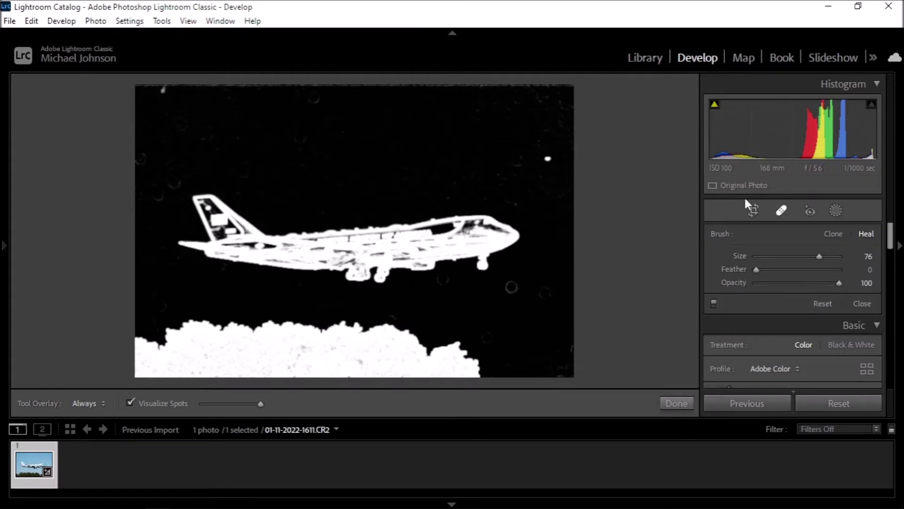
left_click(781, 210)
left_click(552, 164)
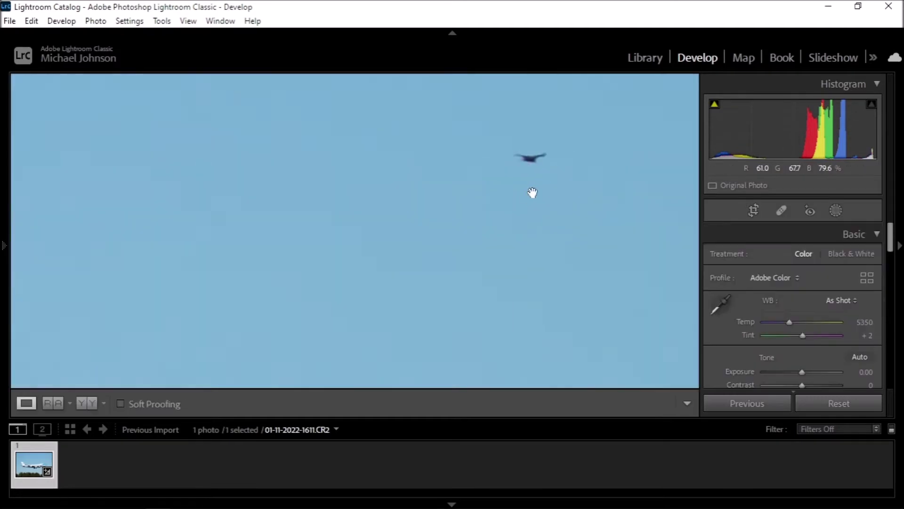
left_click(527, 160)
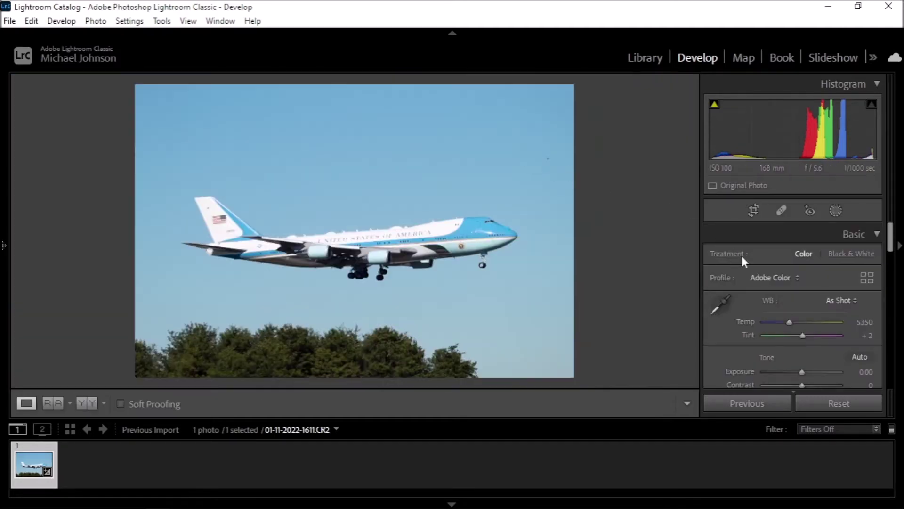
Heal the dark speck in the upper-right sky and the dust spots around the aircraft with the Heal brush at 100 opacity.
left_click(780, 212)
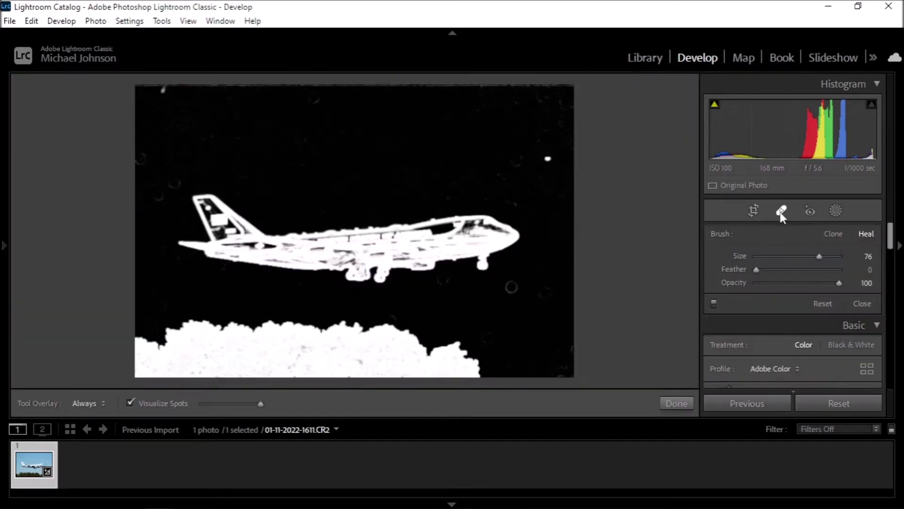
left_click(546, 156)
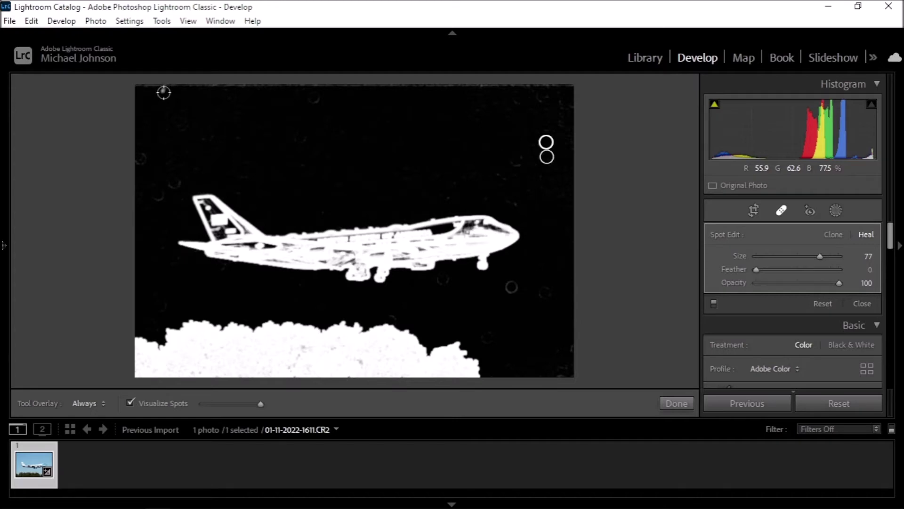
left_click(163, 92)
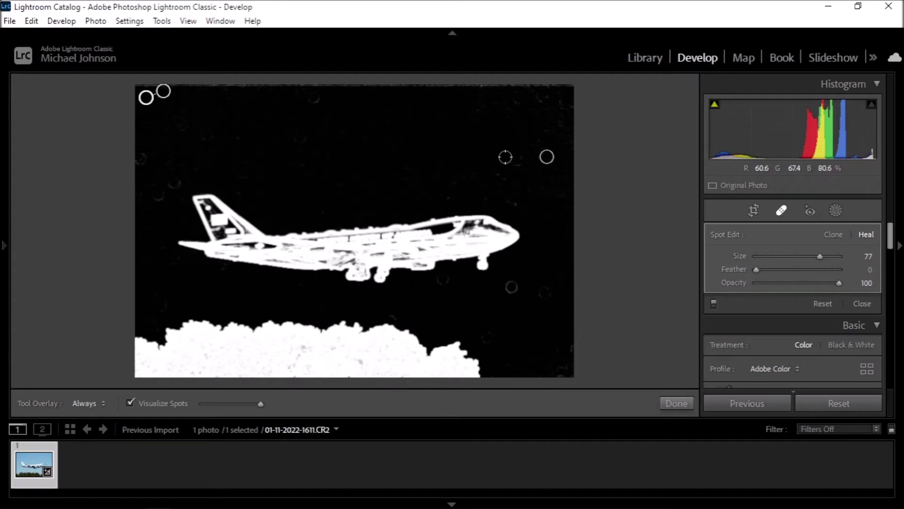
left_click(510, 287)
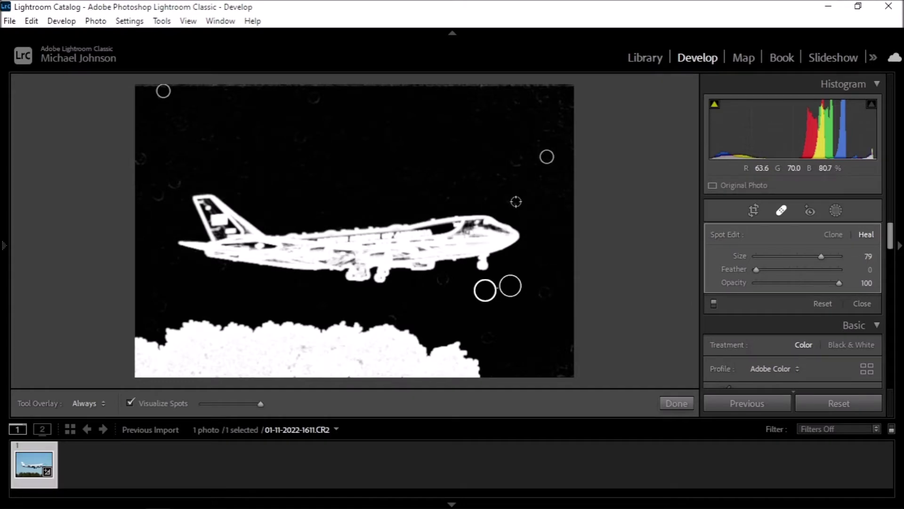
scroll(516, 204, "down", 2)
left_click(516, 204)
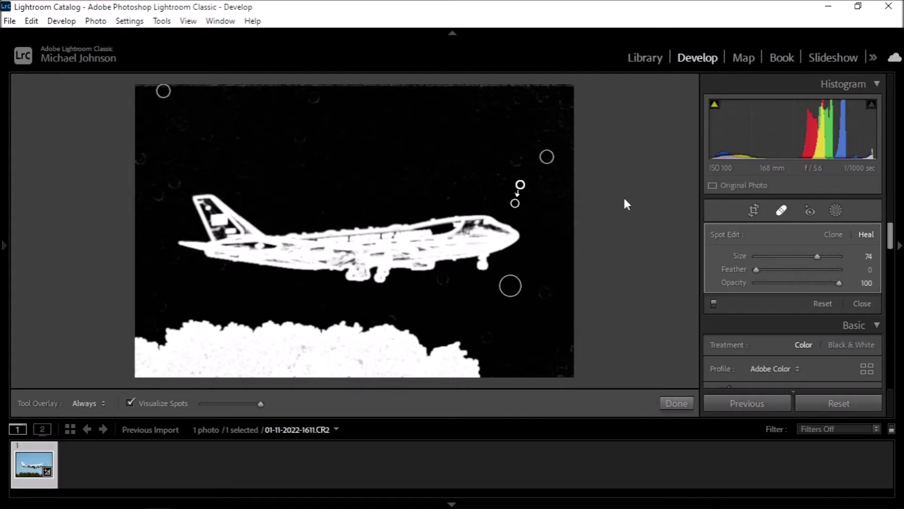
left_click(157, 195)
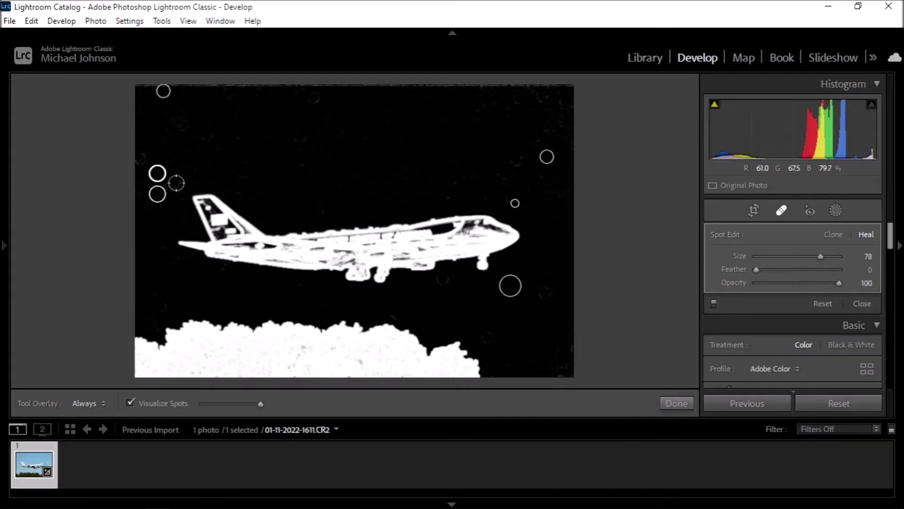
left_click(140, 157)
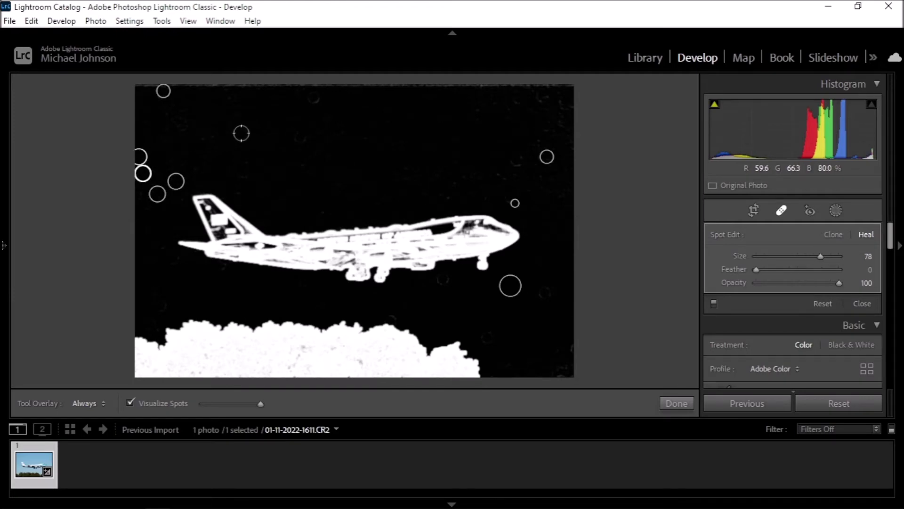
left_click(314, 98)
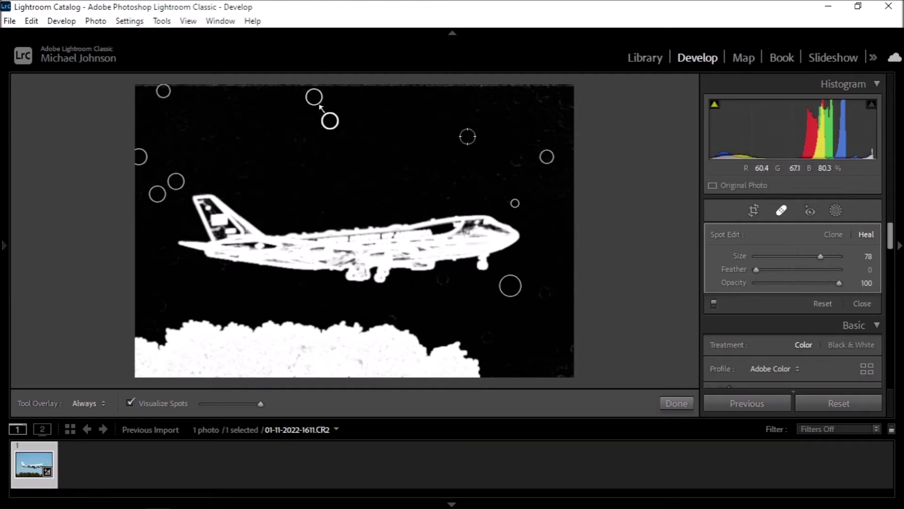
left_click(782, 211)
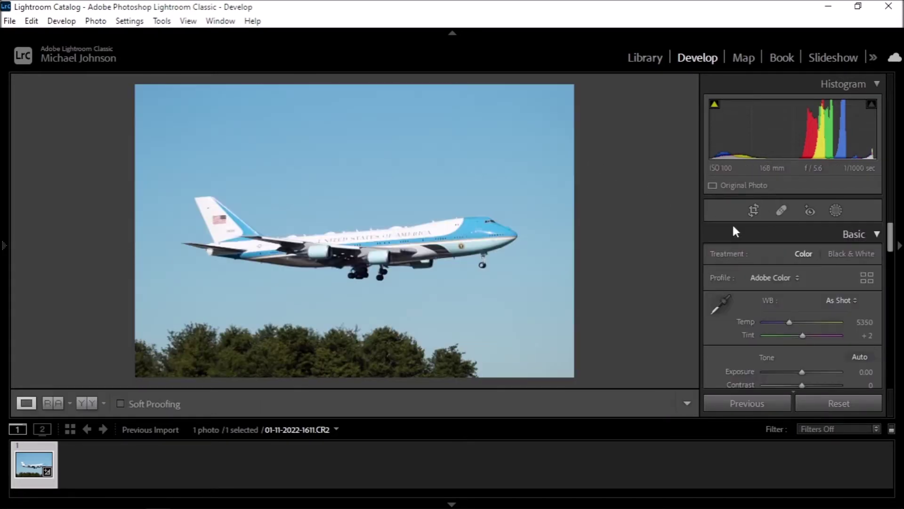
Enable the lens profile corrections and the removal of chromatic aberration for the photo.
left_click_drag(888, 230, 890, 343)
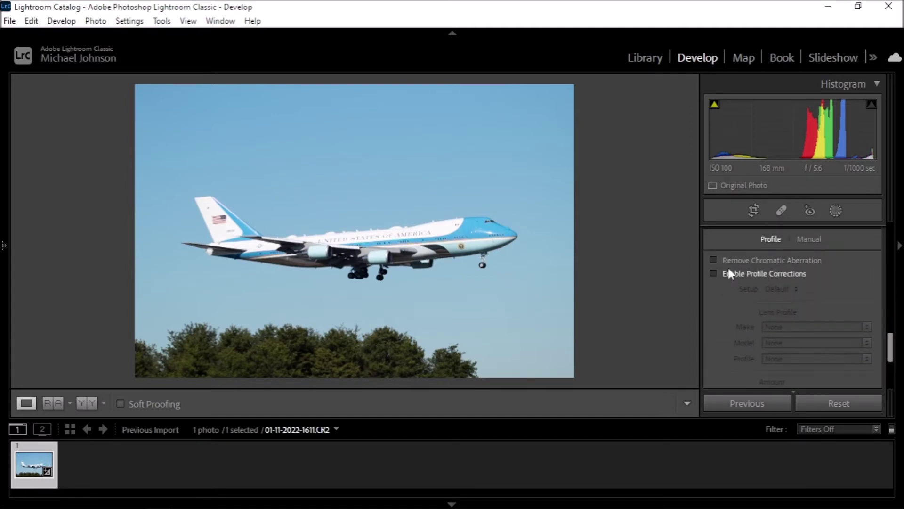
left_click(713, 272)
left_click(714, 260)
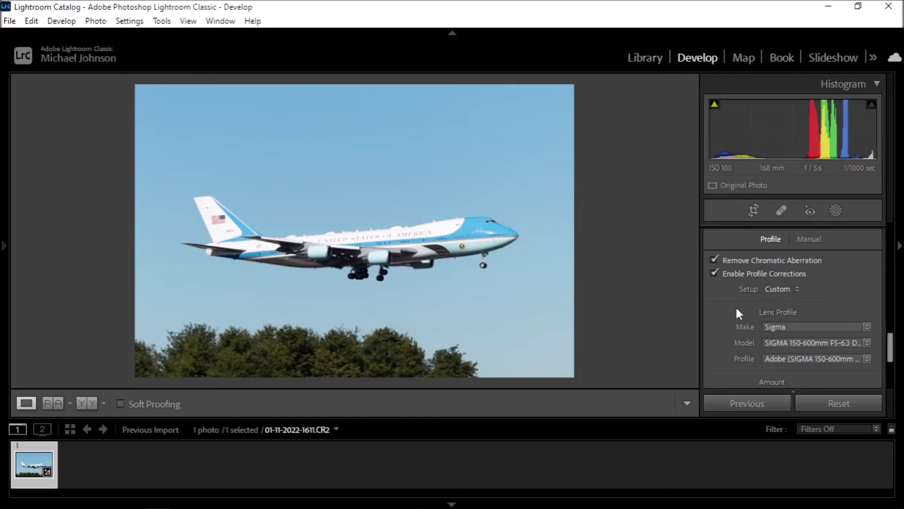
Crop the photo more tightly around the aircraft at the original aspect ratio, keeping the treetops along the lower edge.
left_click_drag(890, 344, 897, 169)
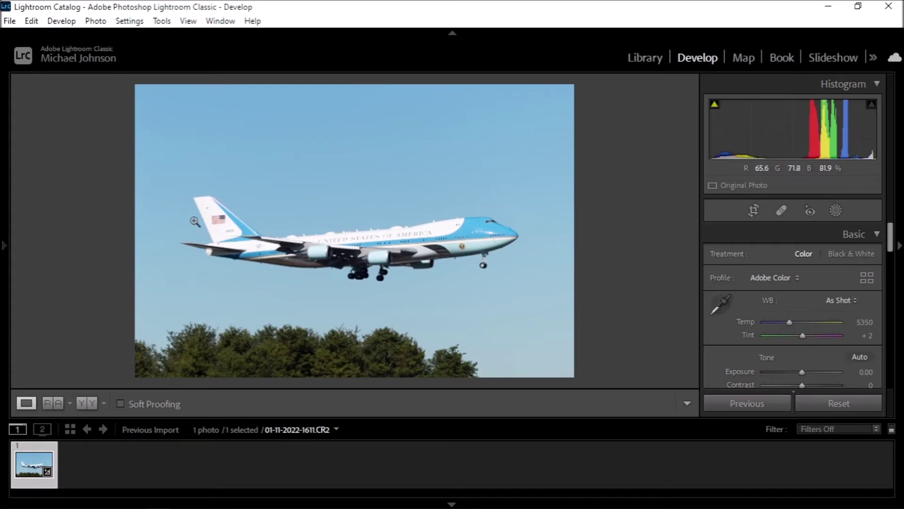
left_click(753, 209)
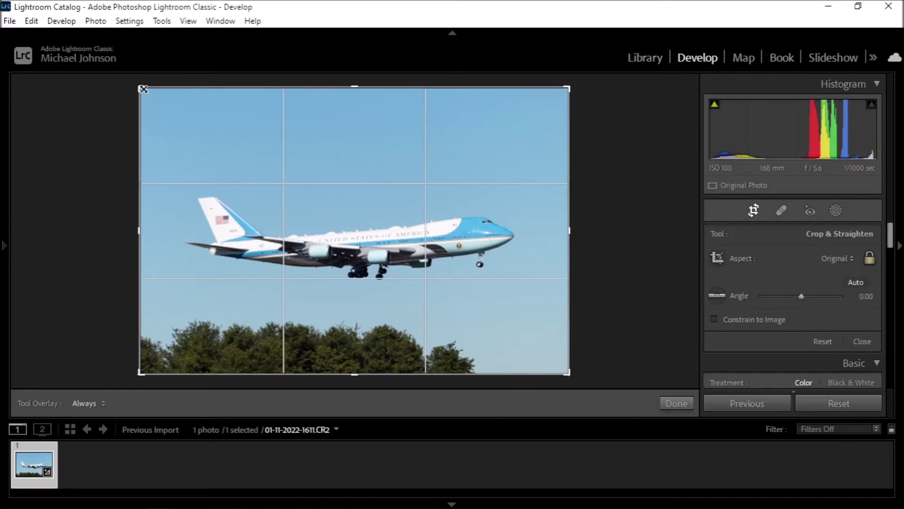
left_click_drag(136, 89, 170, 123)
left_click_drag(330, 213, 375, 241)
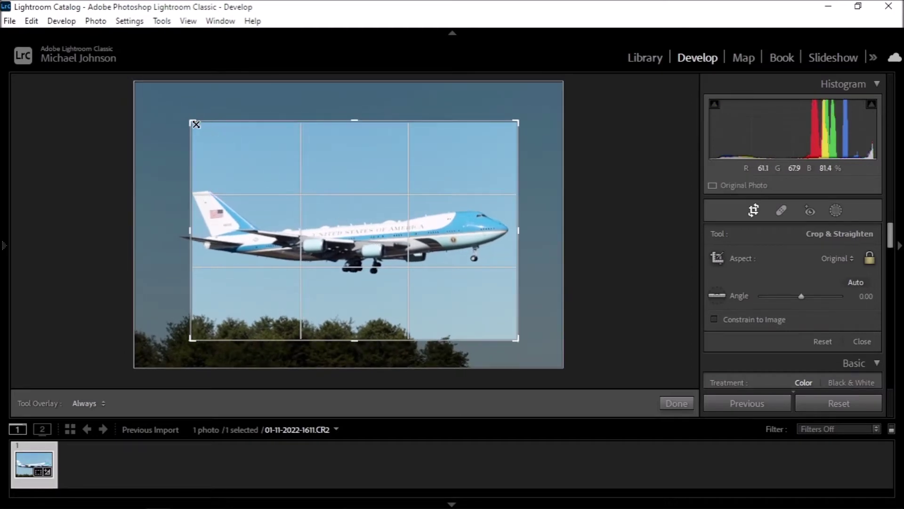
left_click_drag(191, 121, 182, 115)
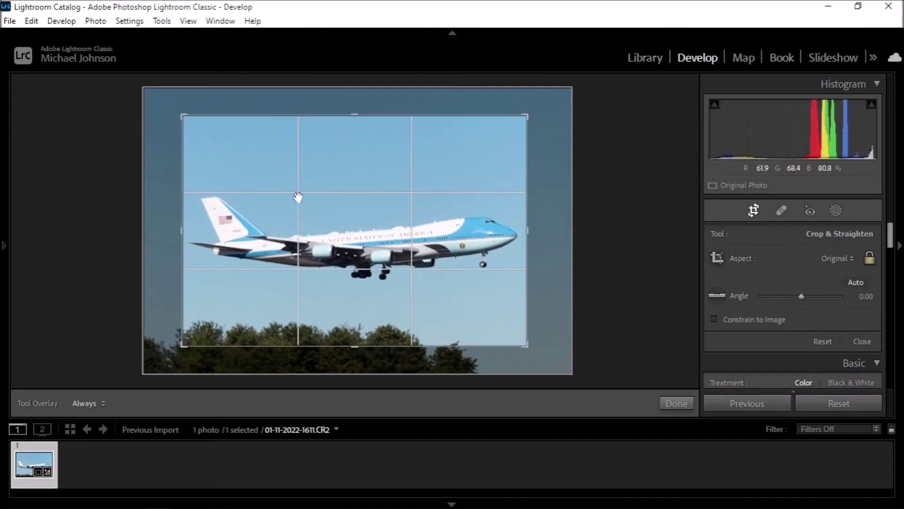
left_click_drag(346, 244, 349, 236)
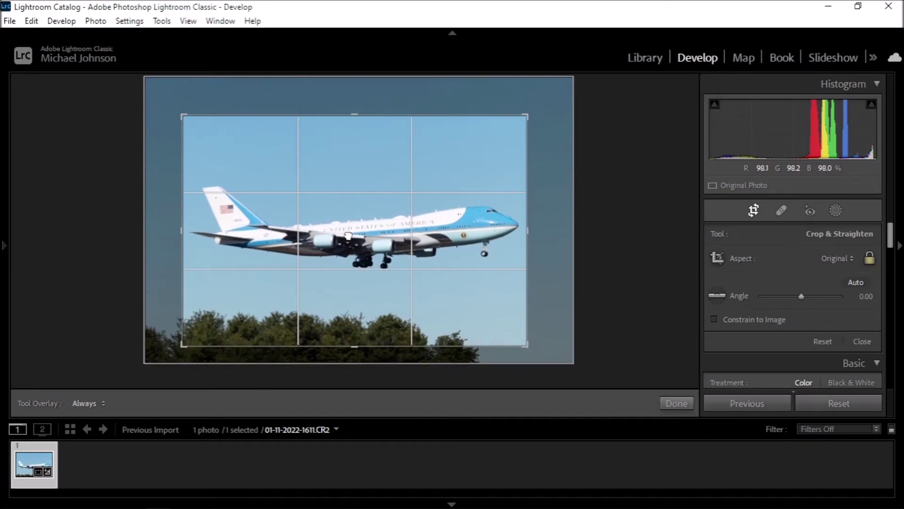
left_click_drag(348, 236, 349, 236)
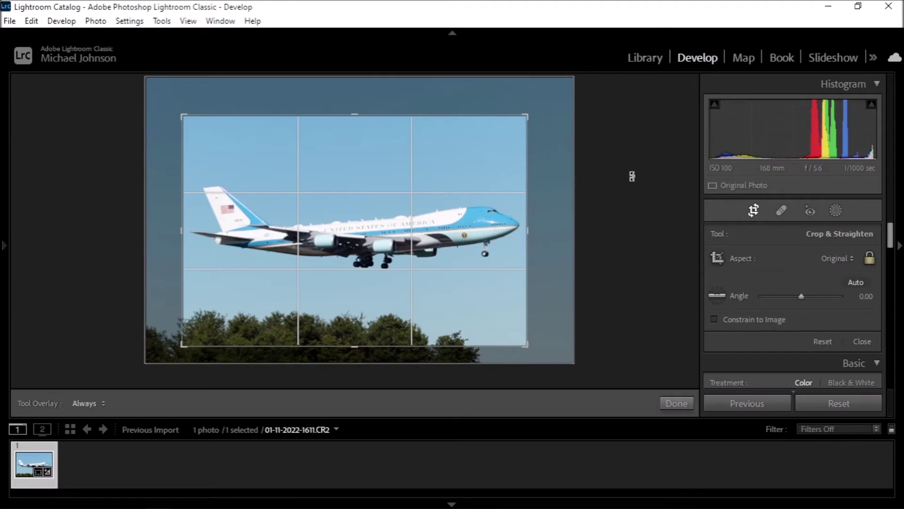
left_click(753, 211)
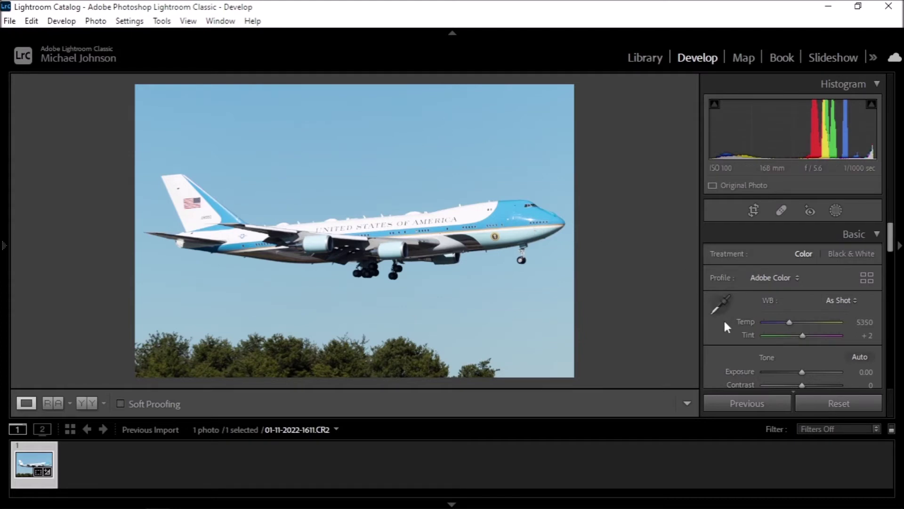
Set Whites to −58 and Blacks to +4 while checking the clipping previews.
scroll(723, 319, "down", 4)
scroll(721, 312, "up", 2)
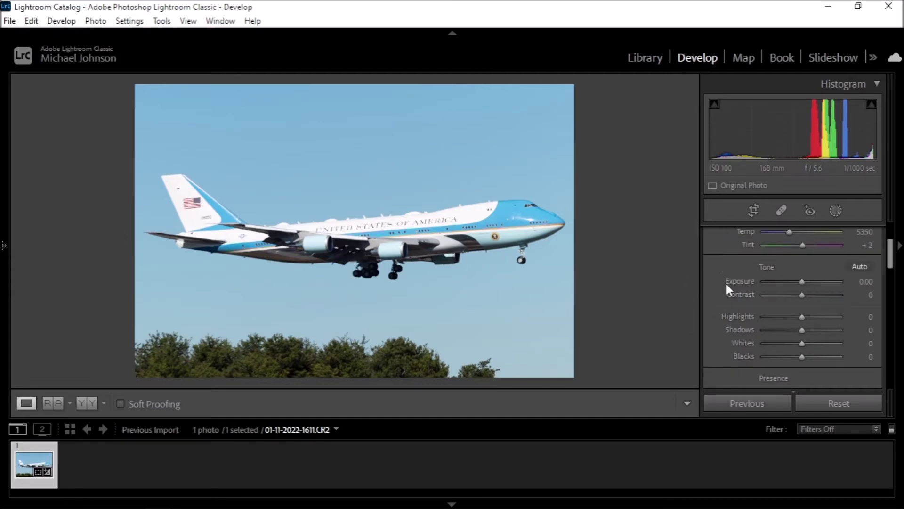
scroll(714, 288, "down", 2)
scroll(714, 283, "up", 1)
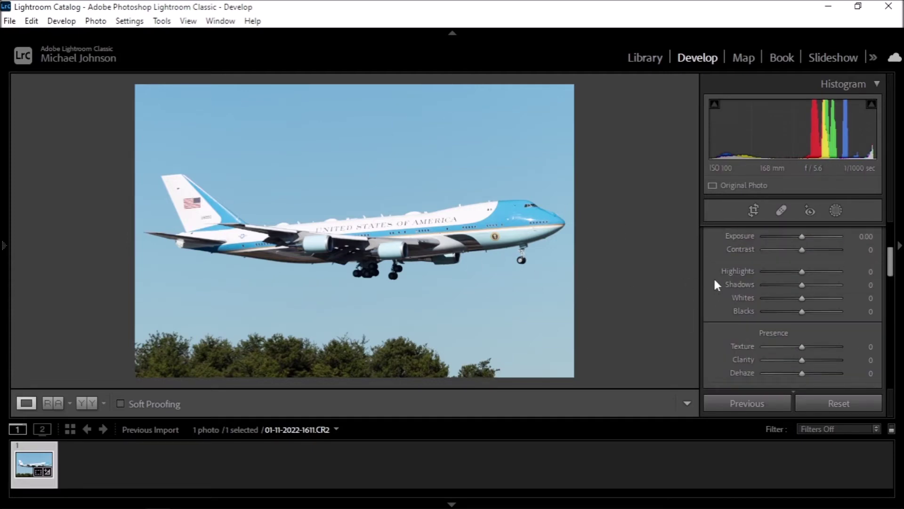
left_click(801, 299, "alt")
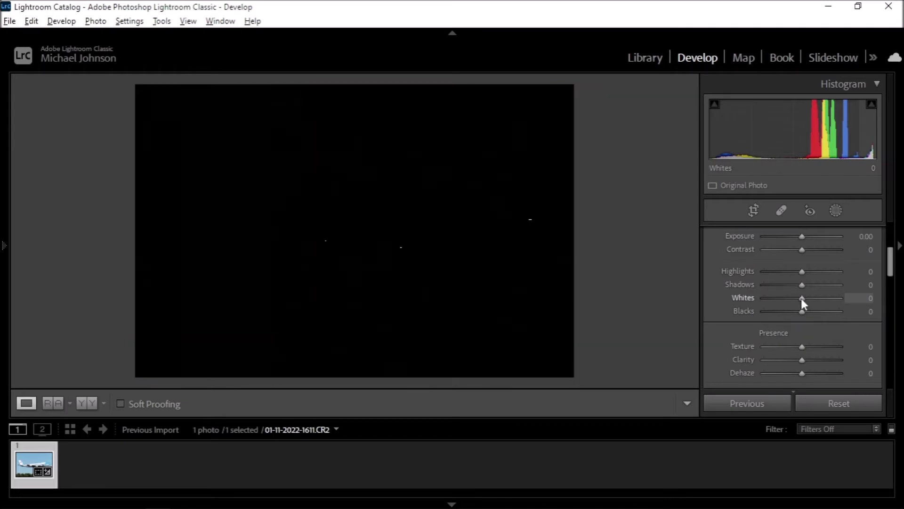
left_click_drag(801, 299, 779, 299)
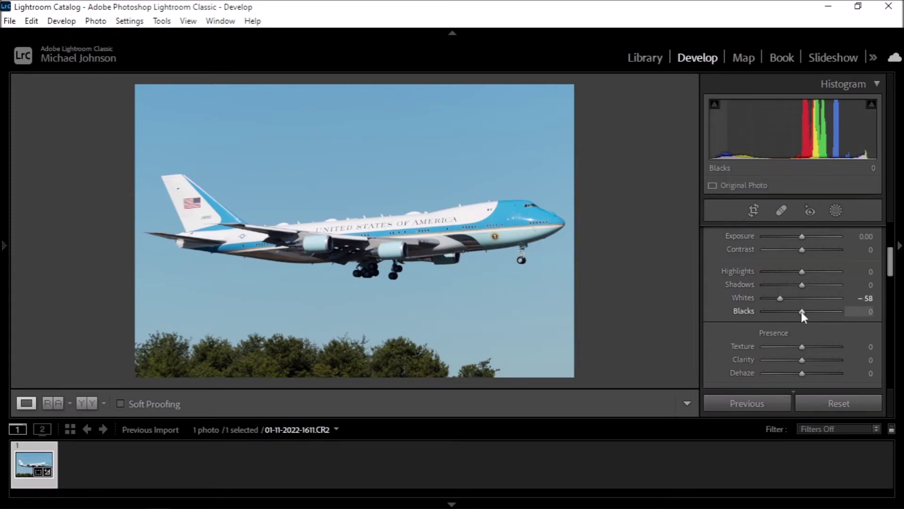
left_click_drag(801, 312, 793, 312)
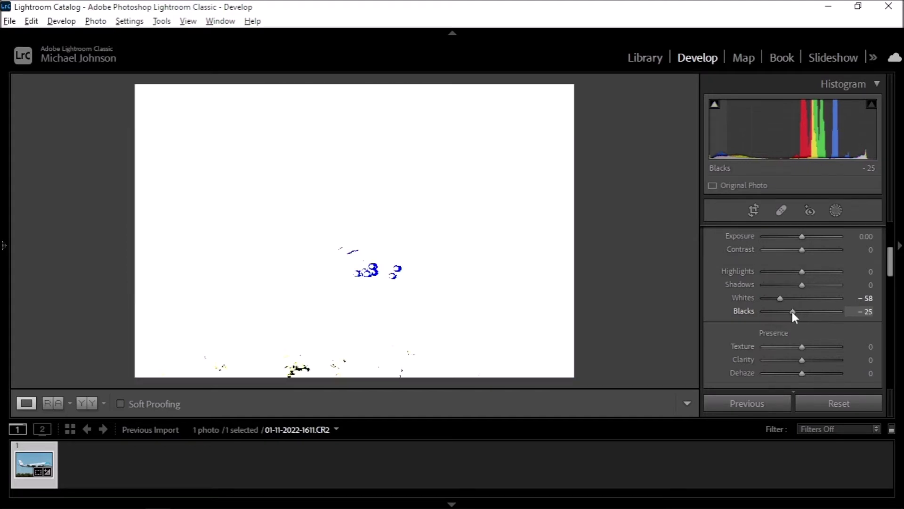
left_click_drag(792, 312, 803, 311)
Set the Exposure to +0.10 and the Contrast to +28.
scroll(737, 331, "down", 1)
scroll(727, 325, "up", 2)
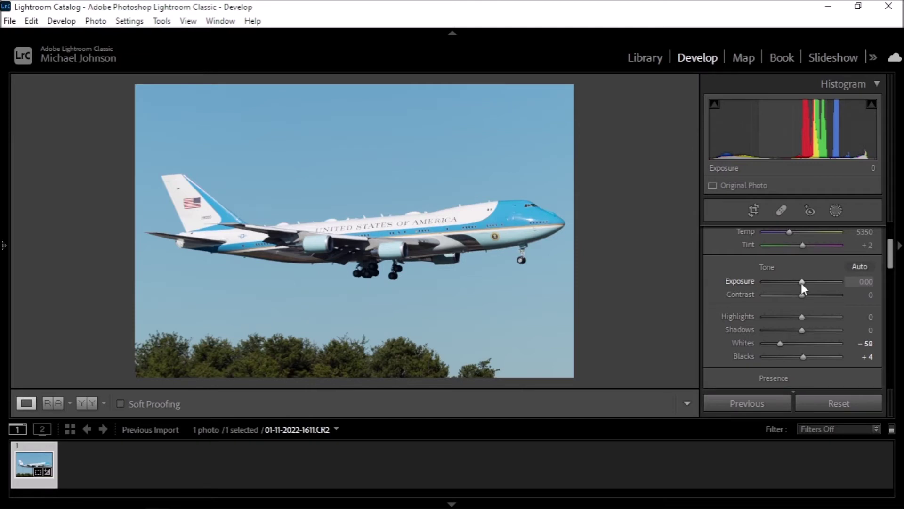
left_click_drag(802, 288, 805, 289)
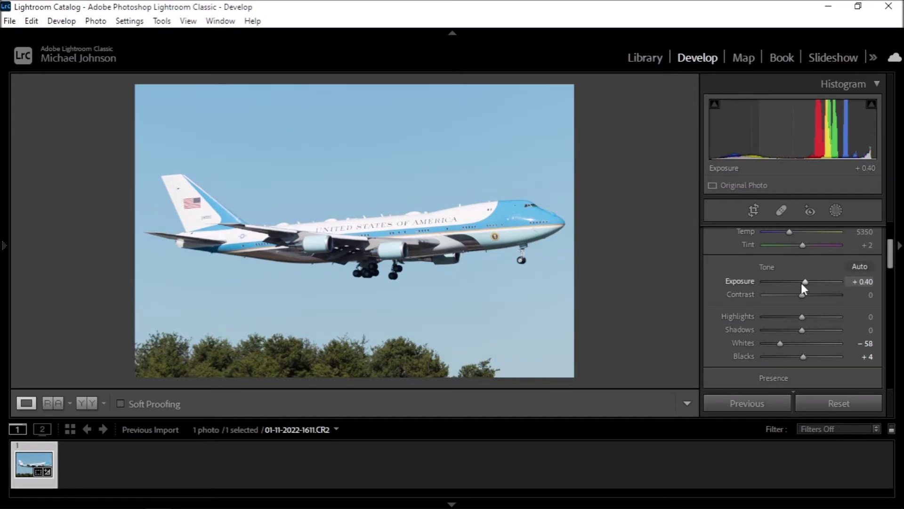
key("Down")
key("Down")
key("Down")
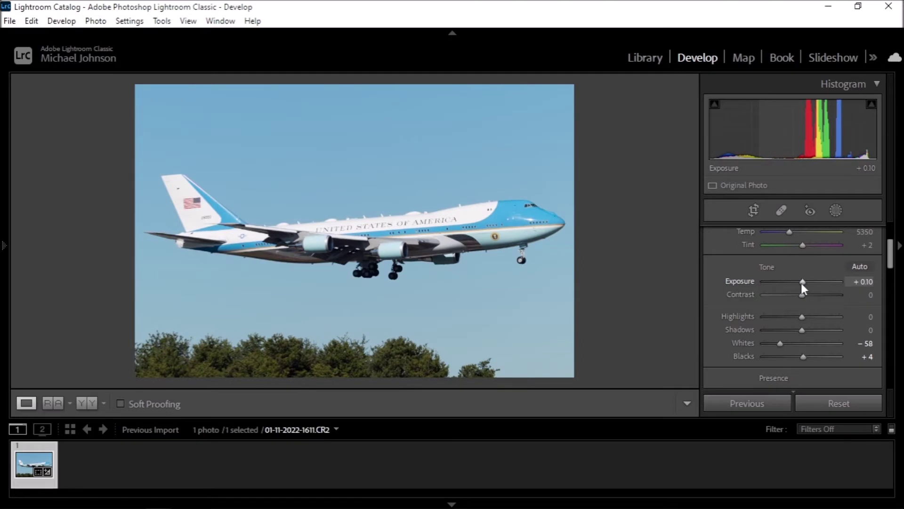
key("Down")
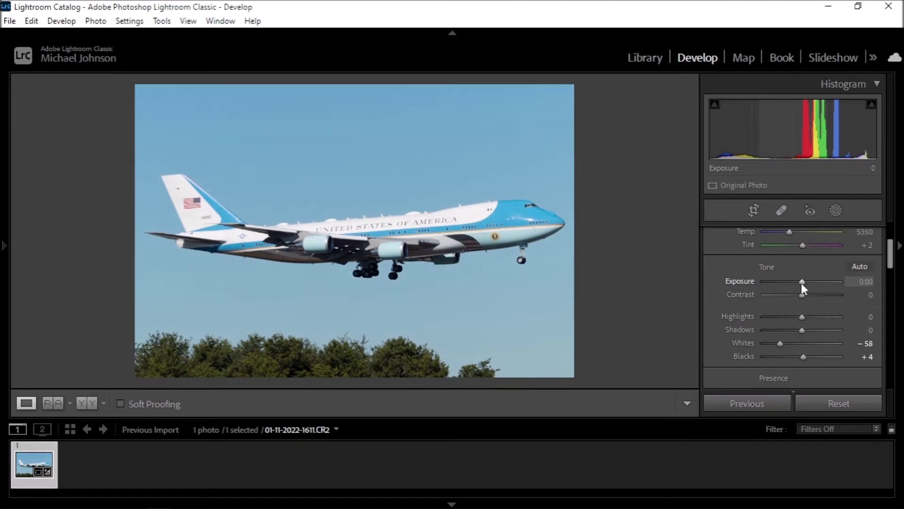
key("Up")
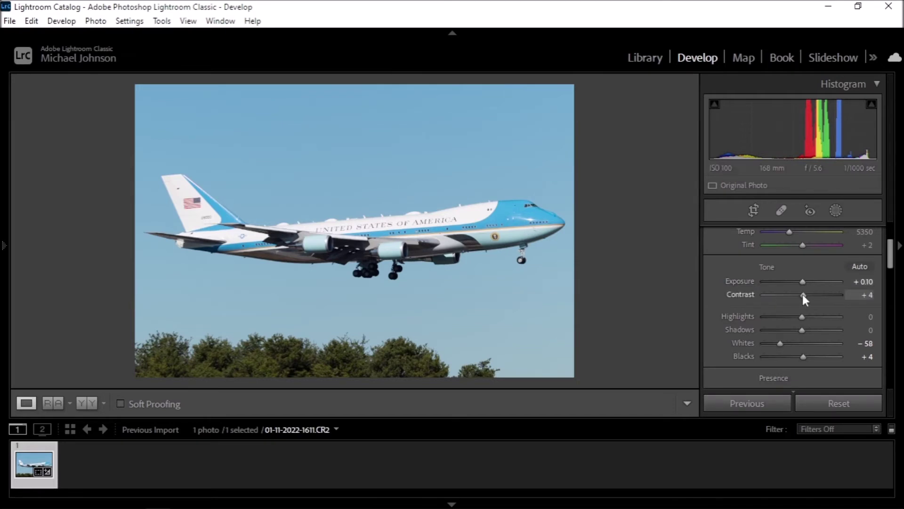
left_click_drag(802, 294, 812, 295)
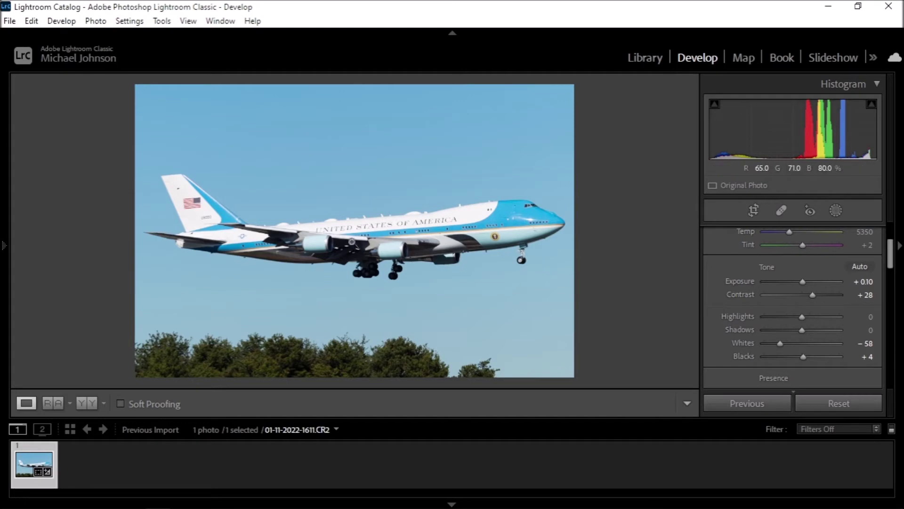
Raise Shadows to +26 while checking the detail in the landing gear up close.
left_click(374, 277)
left_click_drag(614, 223, 511, 234)
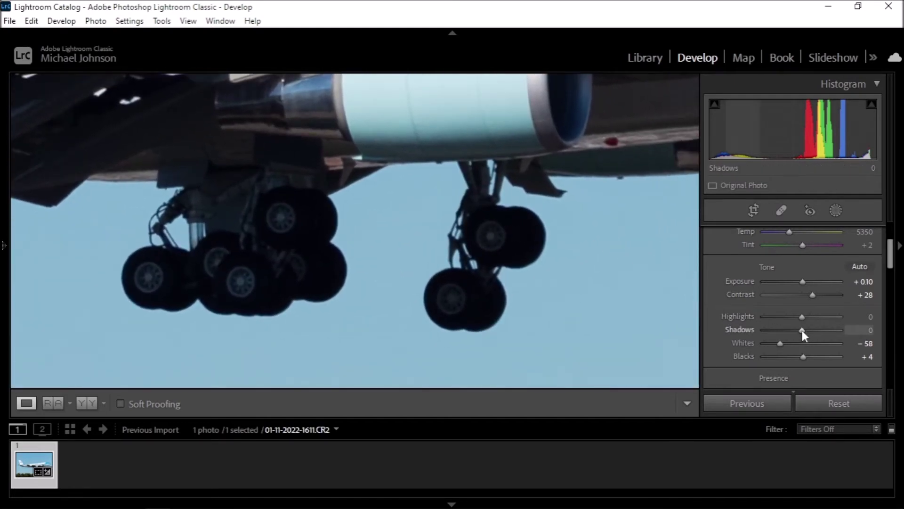
left_click_drag(802, 330, 812, 331)
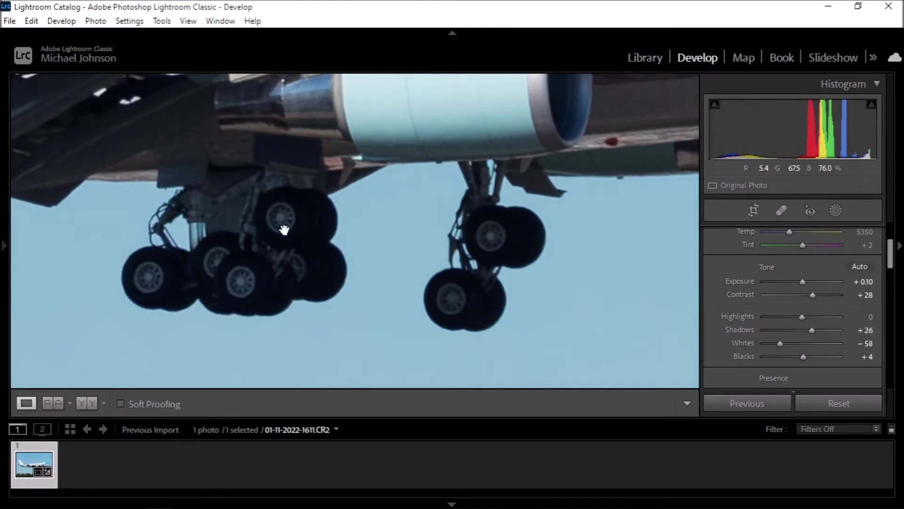
left_click(304, 225)
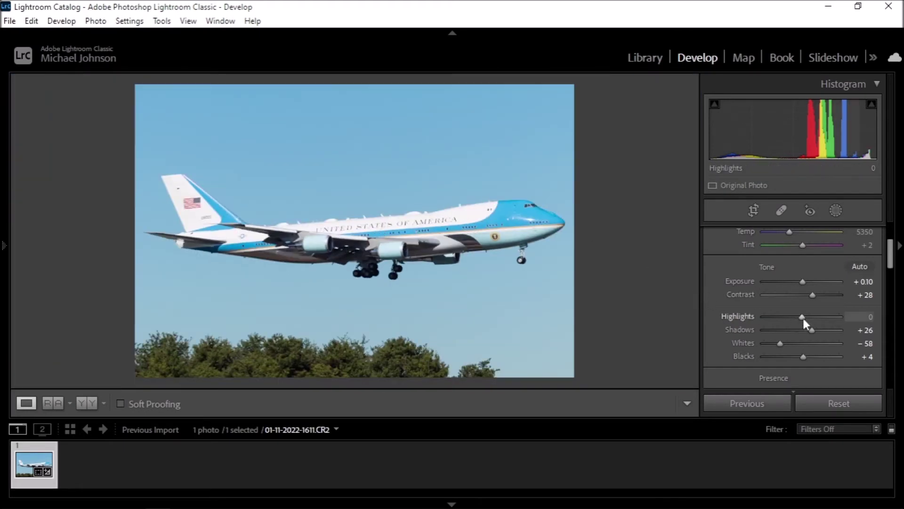
Lower Highlights to −100 and export the photo as a JPG to the Photo Exports folder.
left_click_drag(802, 318, 764, 316)
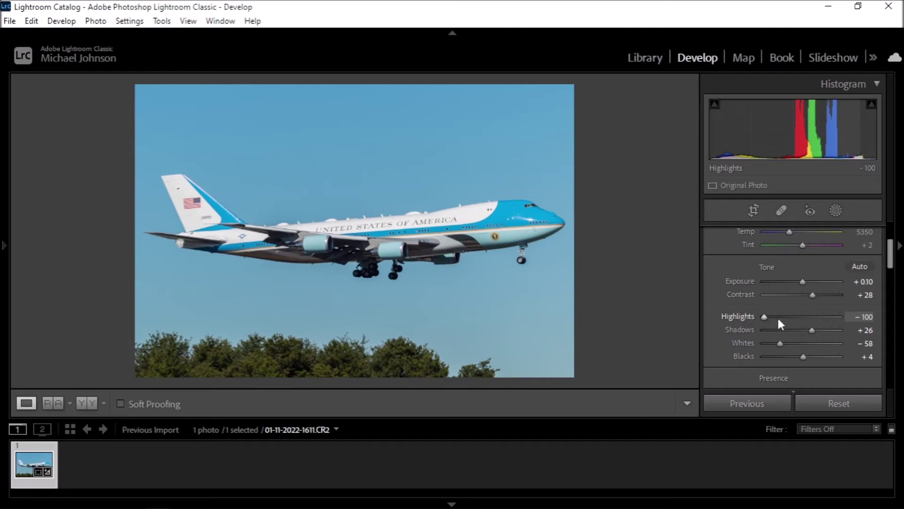
left_click(10, 21)
left_click(60, 203)
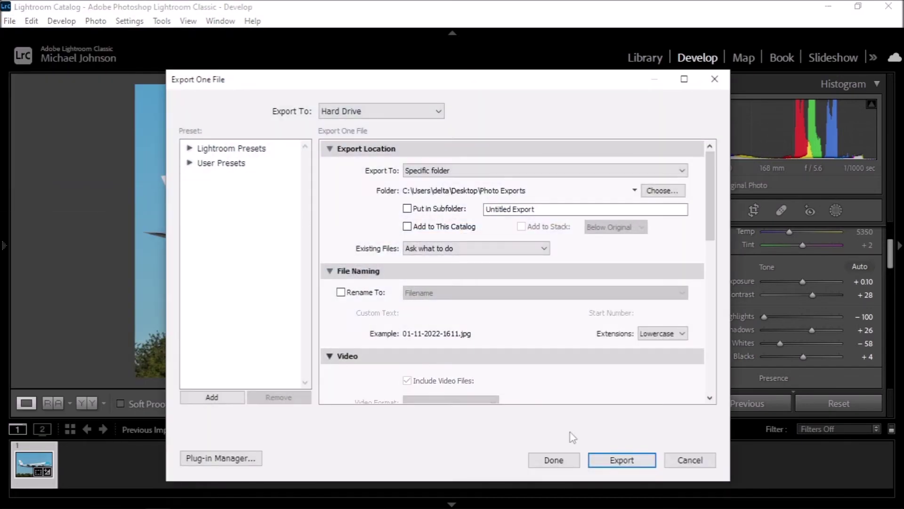
left_click(607, 459)
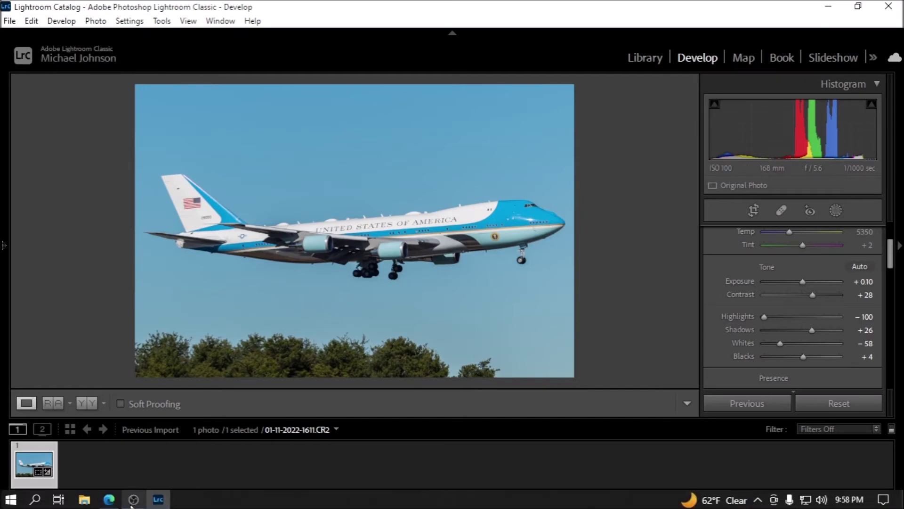
Switch to PineTools in the browser and equalize the exported 01-11-2022-1611.jpg to examine halos around the aircraft, then reload the page.
left_click(110, 500)
left_click(251, 10)
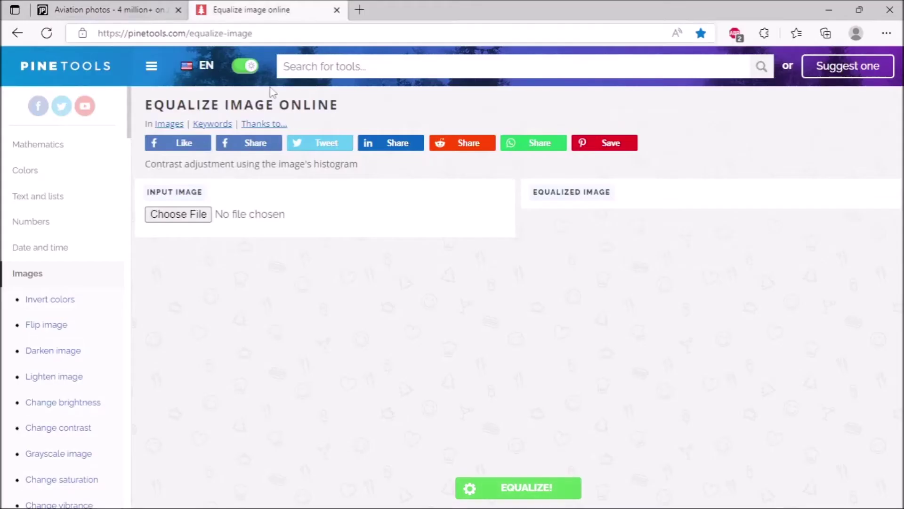
left_click(186, 217)
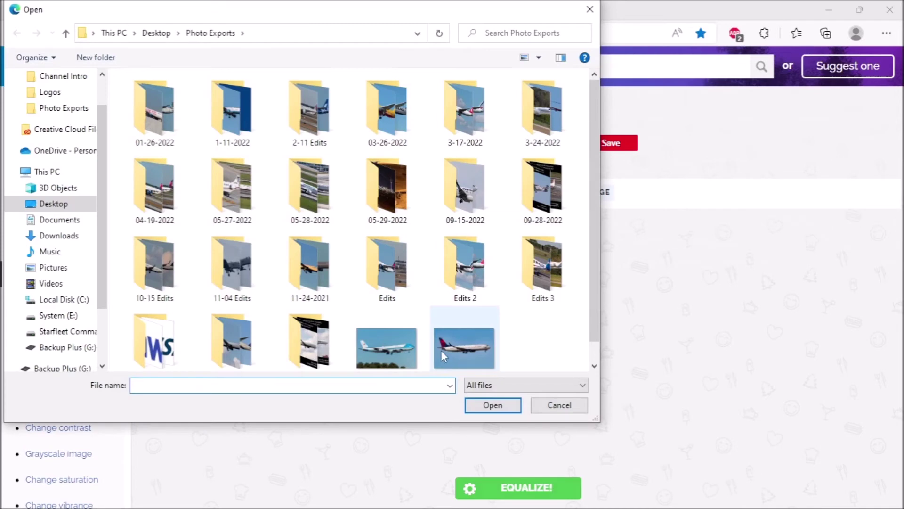
double_click(388, 351)
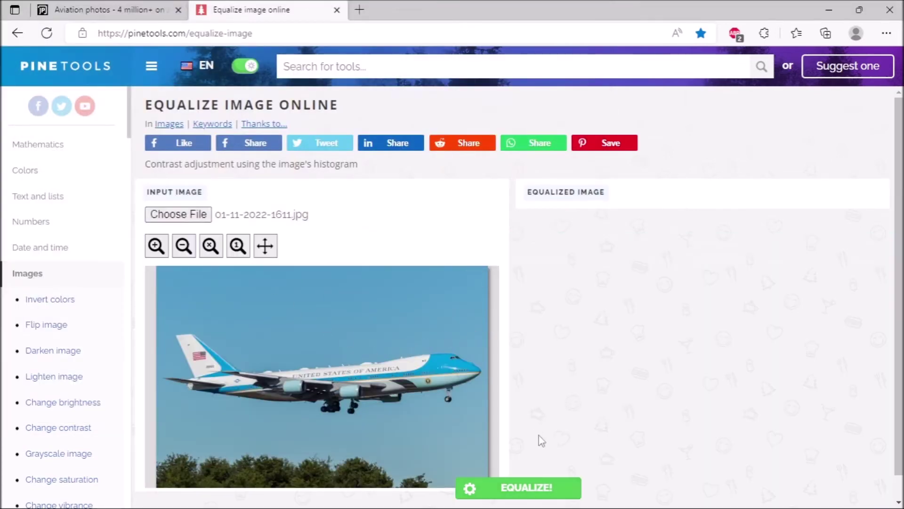
left_click(525, 487)
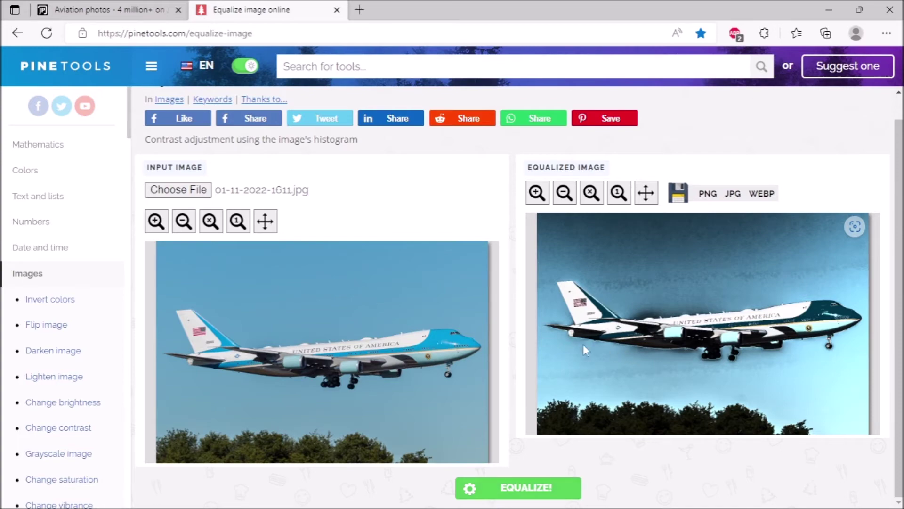
left_click(46, 33)
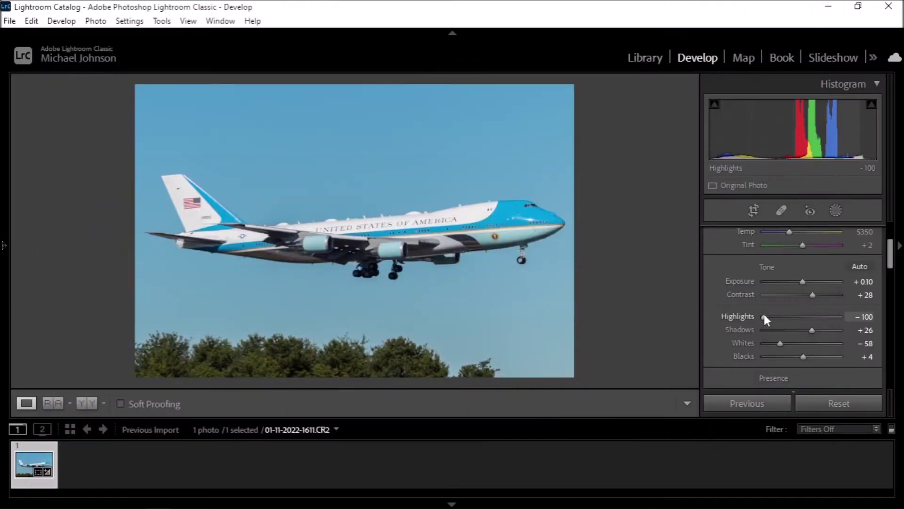
Reset Highlights and set it to −35.
left_click_drag(763, 316, 805, 319)
double_click(731, 317)
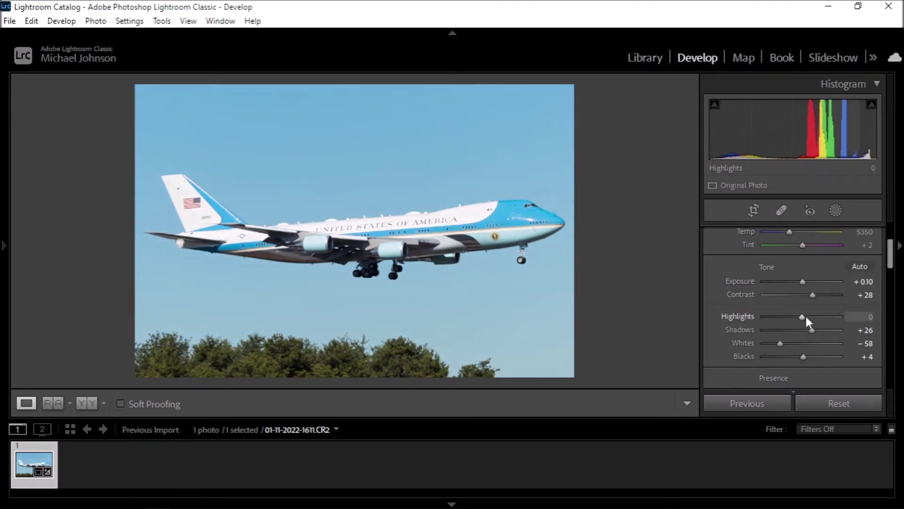
scroll(802, 317, "down", 6)
scroll(802, 316, "down", 2)
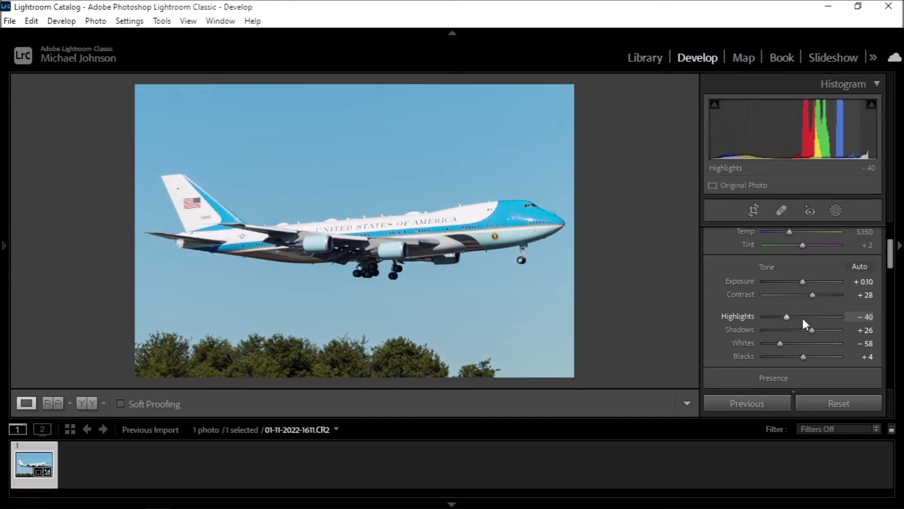
scroll(802, 316, "up", 1)
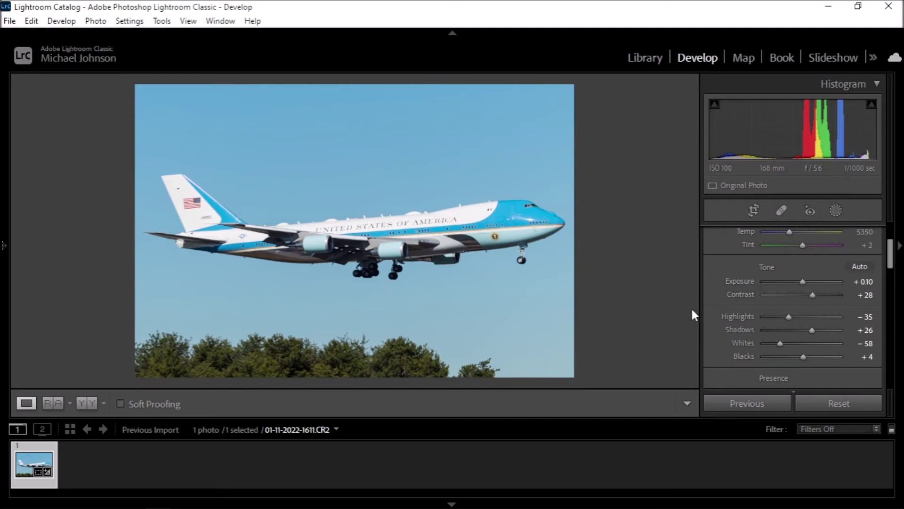
Set Dehaze to +9 in the Presence adjustments.
scroll(708, 312, "down", 4)
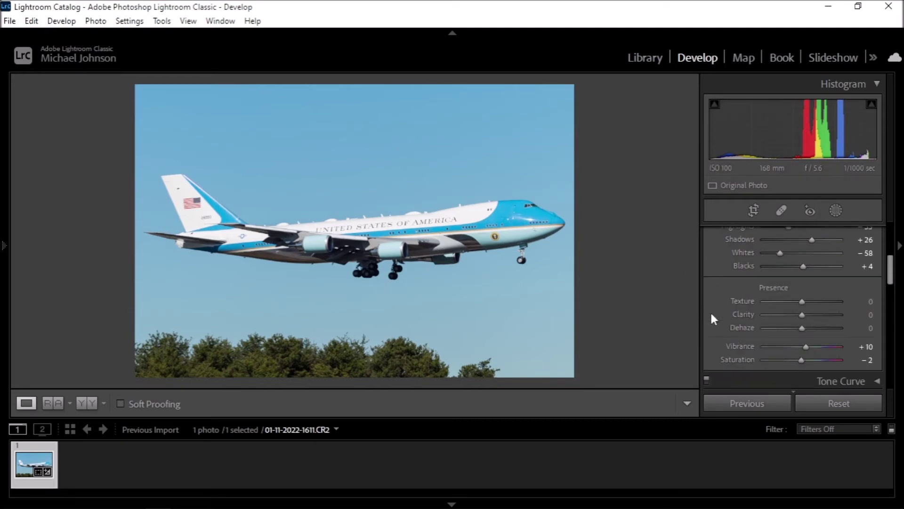
scroll(710, 311, "up", 4)
scroll(710, 310, "down", 6)
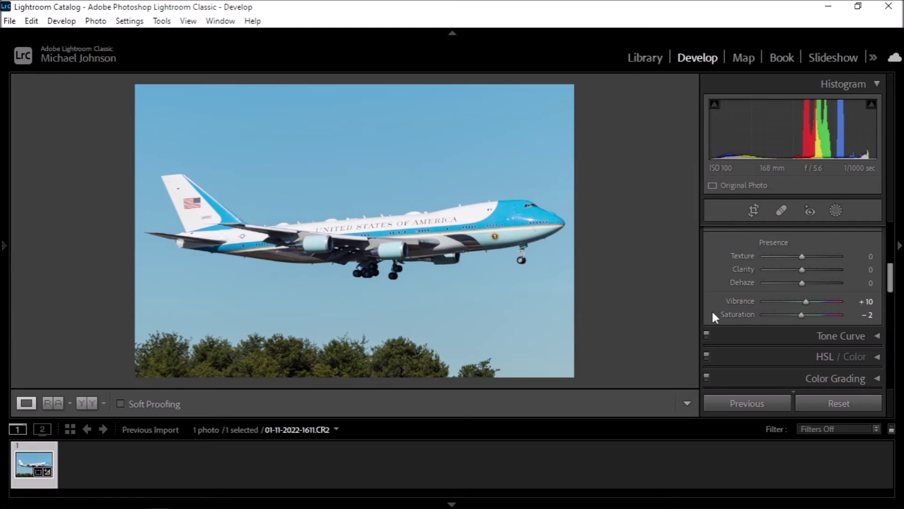
left_click_drag(801, 284, 808, 289)
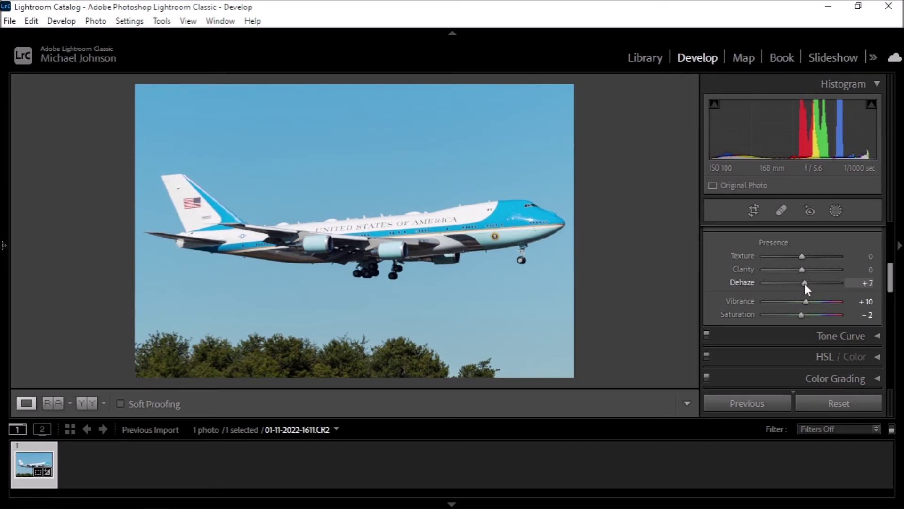
left_click_drag(807, 289, 808, 290)
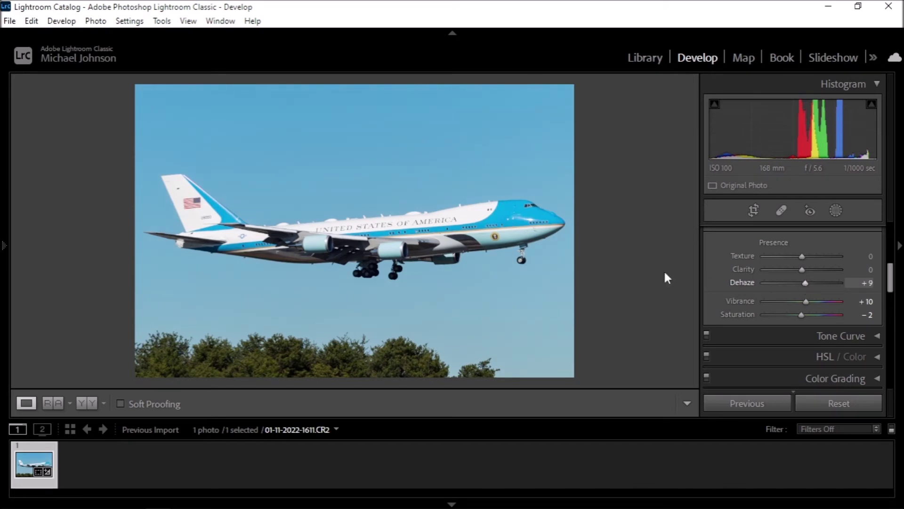
Set Luminance noise reduction to 66 while viewing the engine and fuselage up close.
left_click(451, 236)
left_click_drag(338, 197, 571, 255)
left_click_drag(323, 267, 611, 247)
left_click_drag(270, 295, 403, 193)
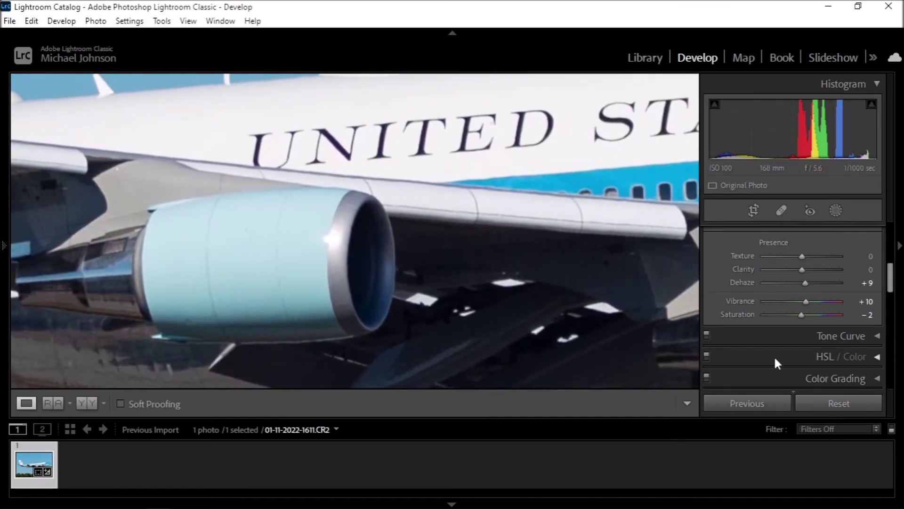
scroll(773, 355, "down", 2)
scroll(753, 346, "down", 1)
scroll(744, 347, "down", 1)
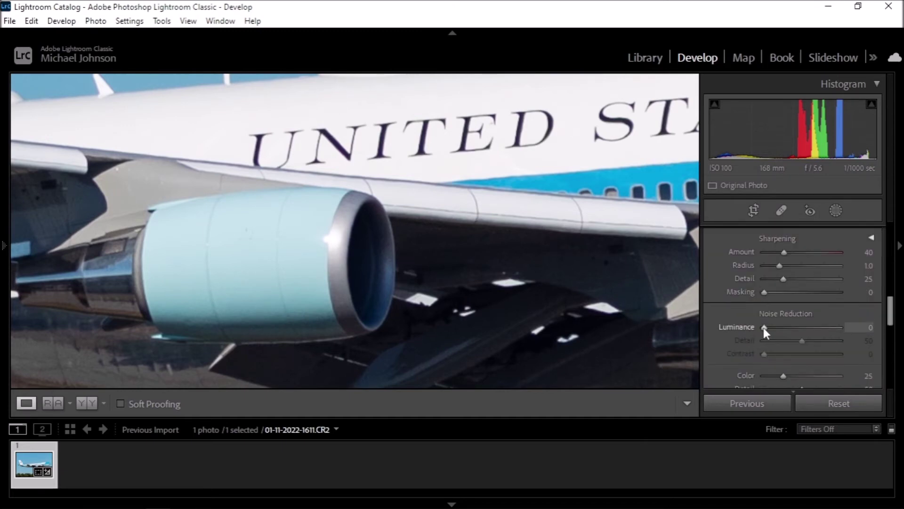
left_click_drag(763, 326, 787, 327)
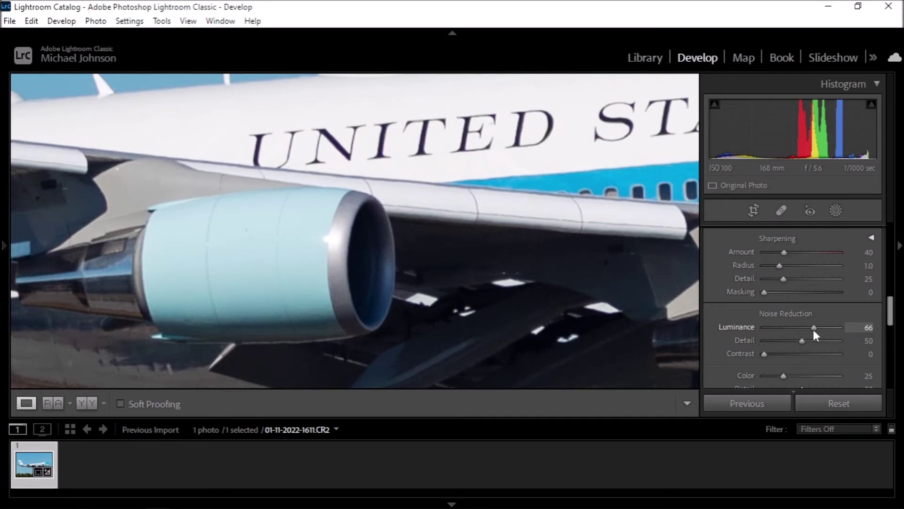
Inspect the lettering and nose for noise, compare against Luminance 0, and set Luminance noise reduction to 80.
left_click_drag(601, 140, 358, 218)
left_click_drag(579, 212, 402, 210)
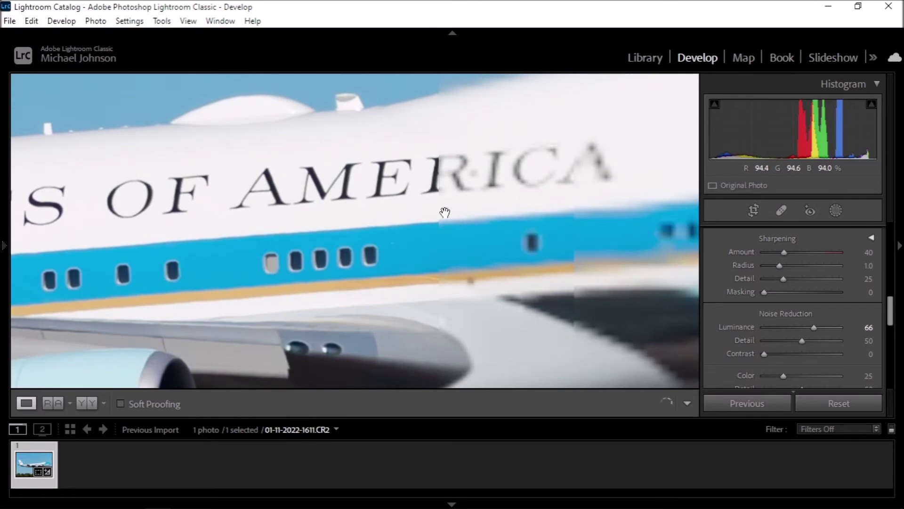
left_click_drag(585, 208, 344, 212)
left_click_drag(545, 162, 388, 259)
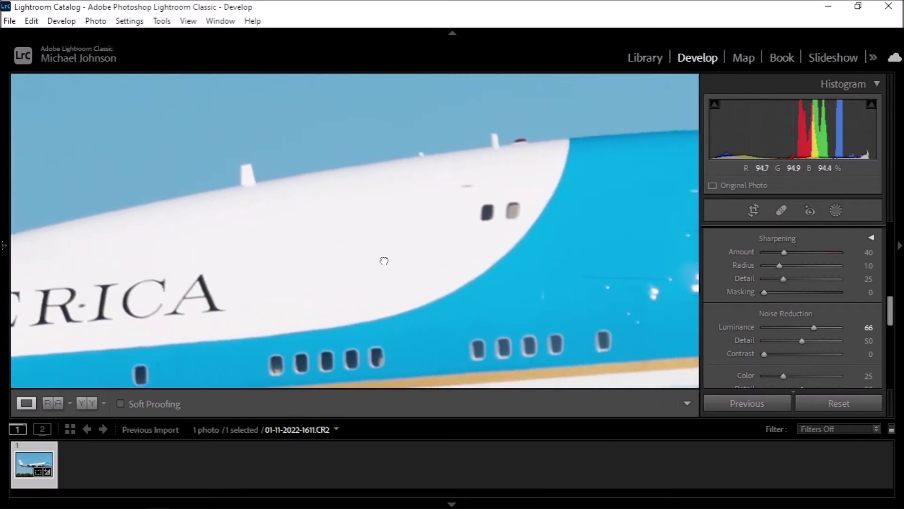
left_click_drag(541, 262, 301, 191)
left_click_drag(555, 192, 495, 197)
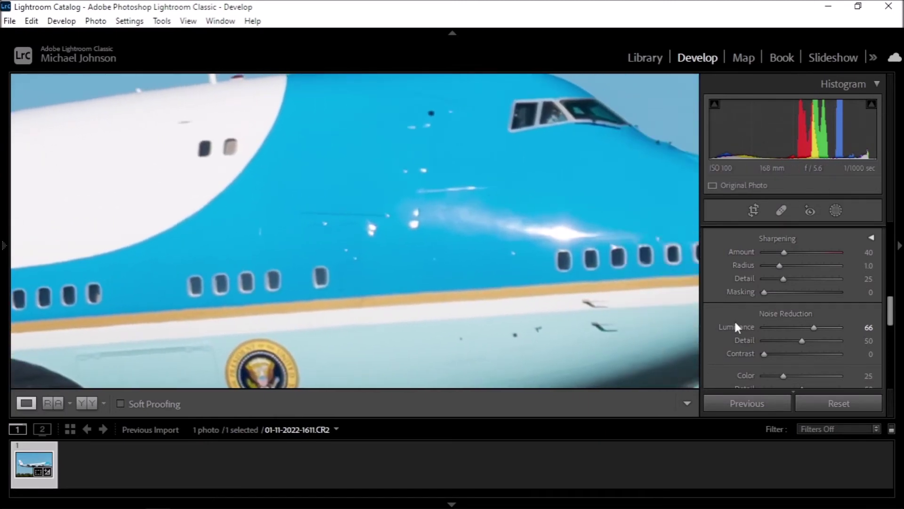
left_click_drag(815, 327, 754, 333)
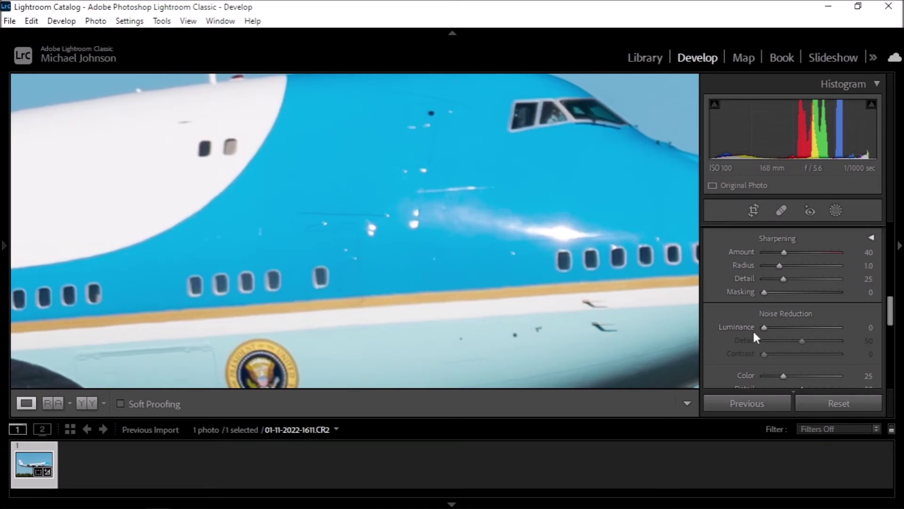
left_click_drag(766, 328, 826, 331)
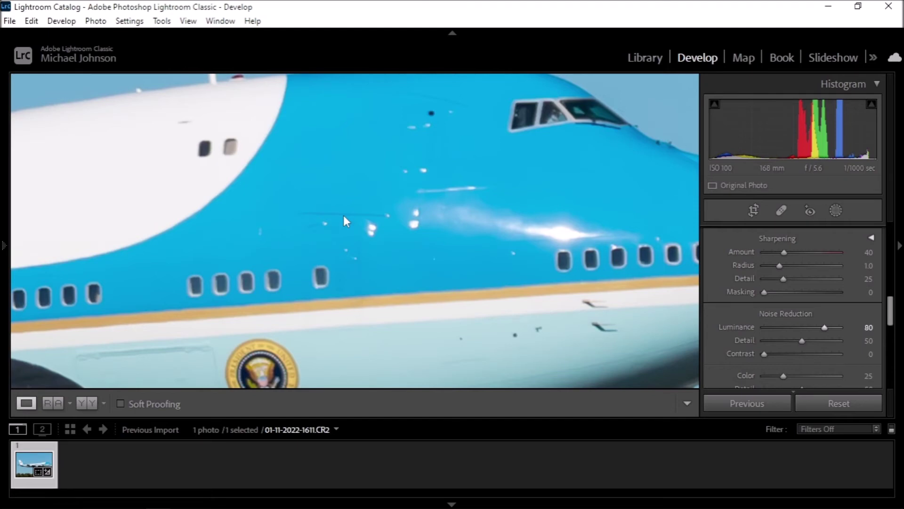
Check the fuselage back to the UNITED STATES lettering and raise the Sharpening Amount to 150.
left_click_drag(524, 253, 593, 250)
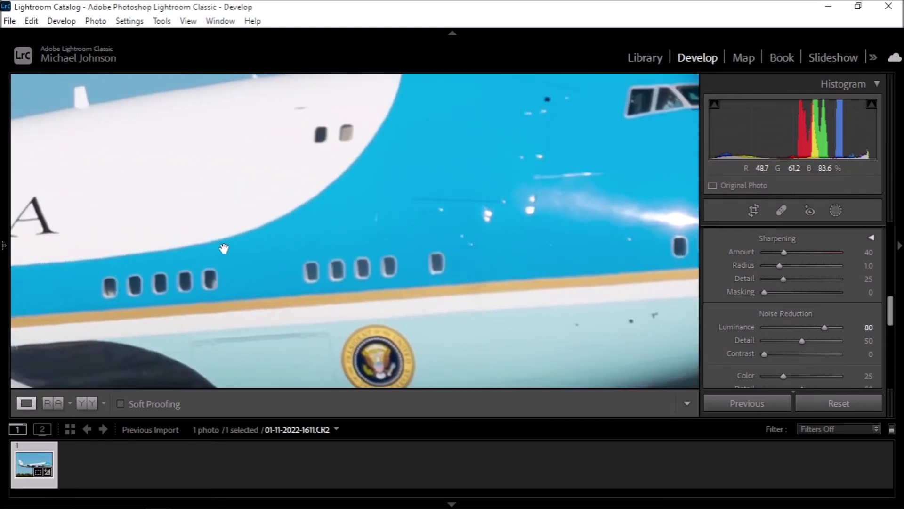
left_click_drag(74, 249, 455, 234)
left_click_drag(183, 267, 484, 265)
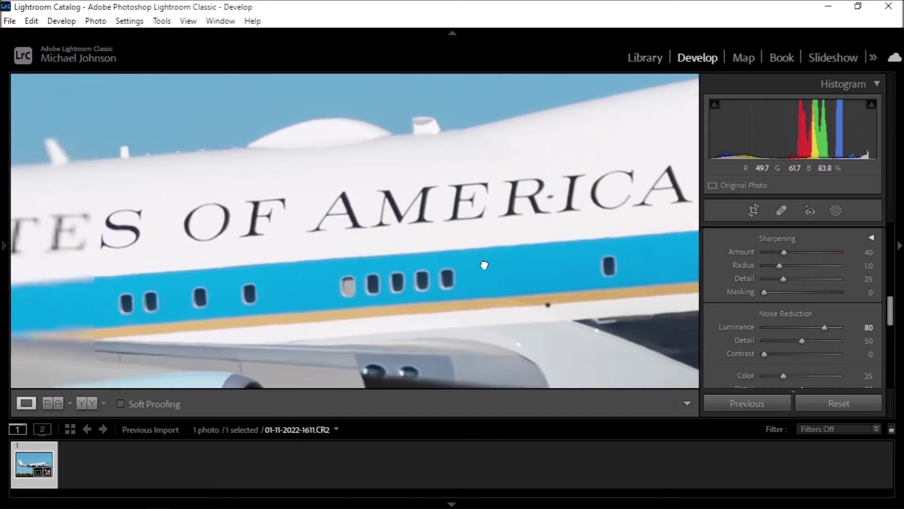
left_click_drag(241, 291, 457, 283)
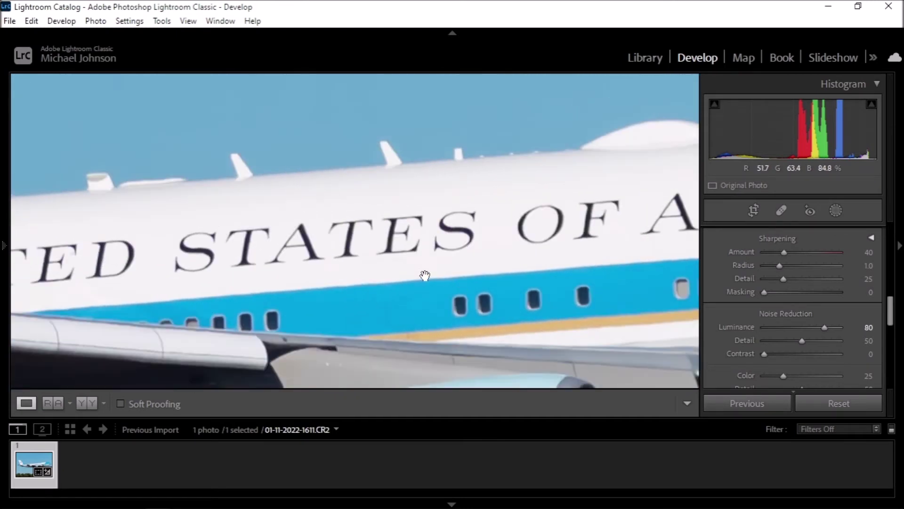
left_click_drag(193, 259, 432, 245)
left_click_drag(784, 253, 818, 253)
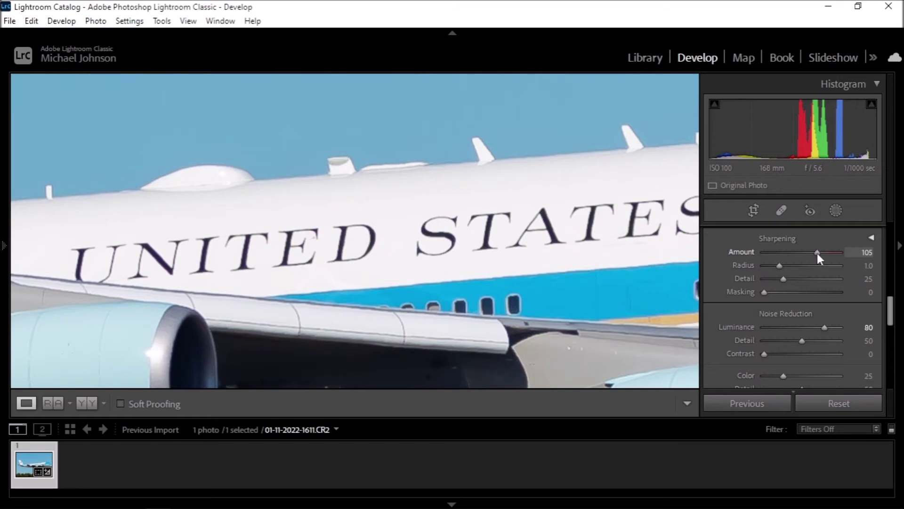
left_click_drag(818, 253, 817, 253)
left_click_drag(817, 252, 841, 258)
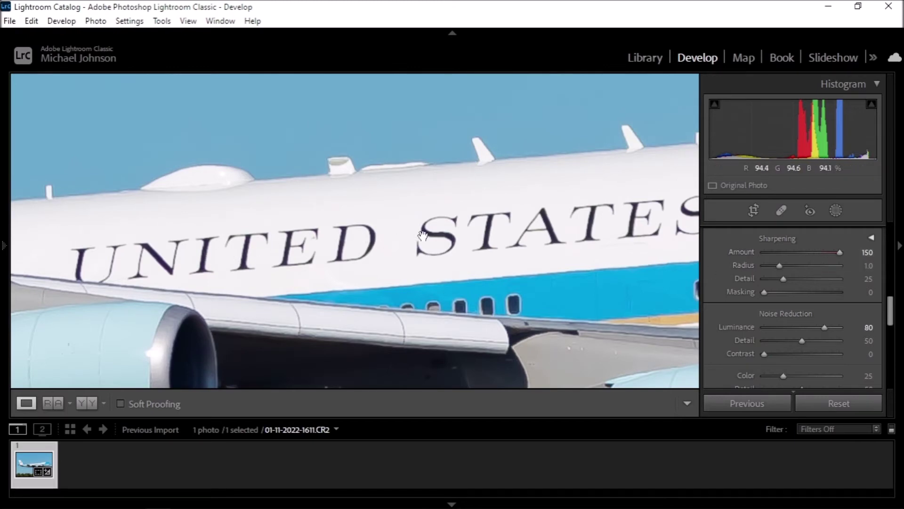
Inspect the fuselage up to the presidential seal, return Luminance from a trial of 100 to 80, and set the Sharpening Amount to 114.
left_click_drag(601, 241, 282, 244)
left_click_drag(539, 274, 294, 275)
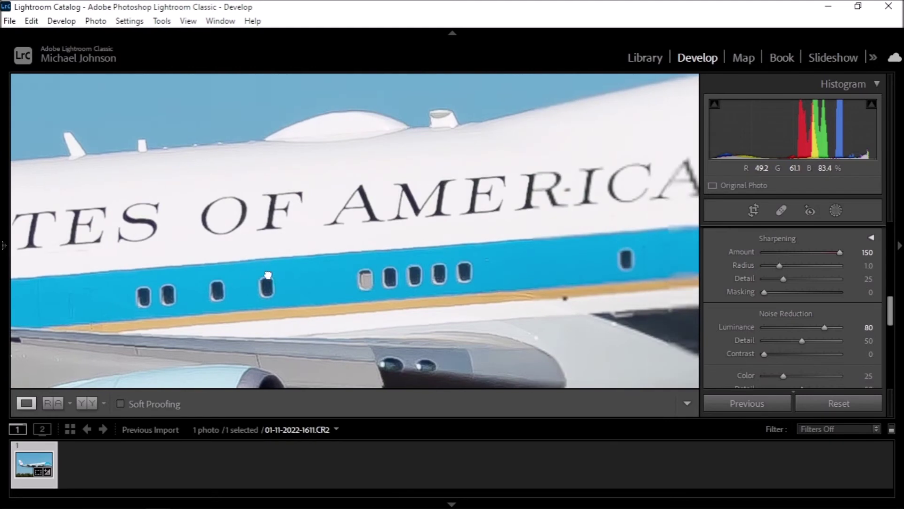
left_click_drag(588, 260, 260, 270)
left_click_drag(567, 299, 468, 201)
left_click_drag(468, 289, 431, 296)
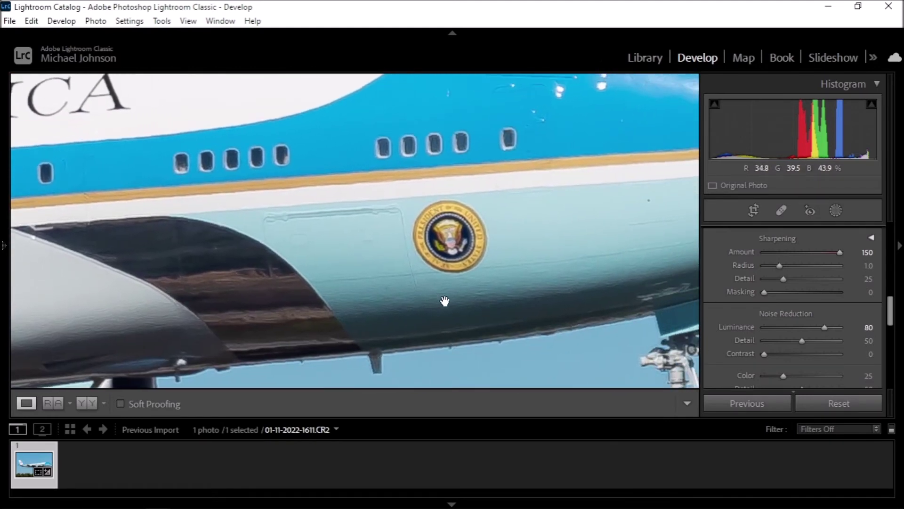
left_click_drag(579, 208, 521, 246)
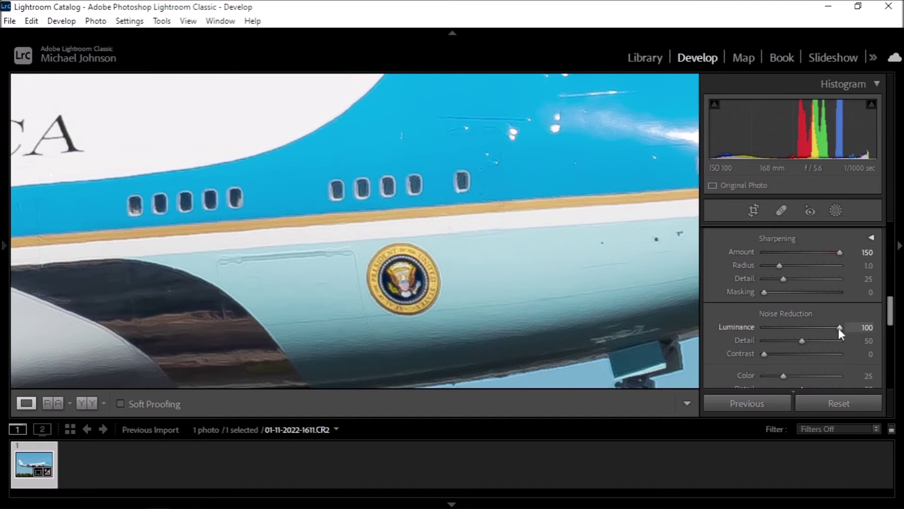
left_click_drag(836, 330, 823, 330)
left_click_drag(840, 253, 823, 254)
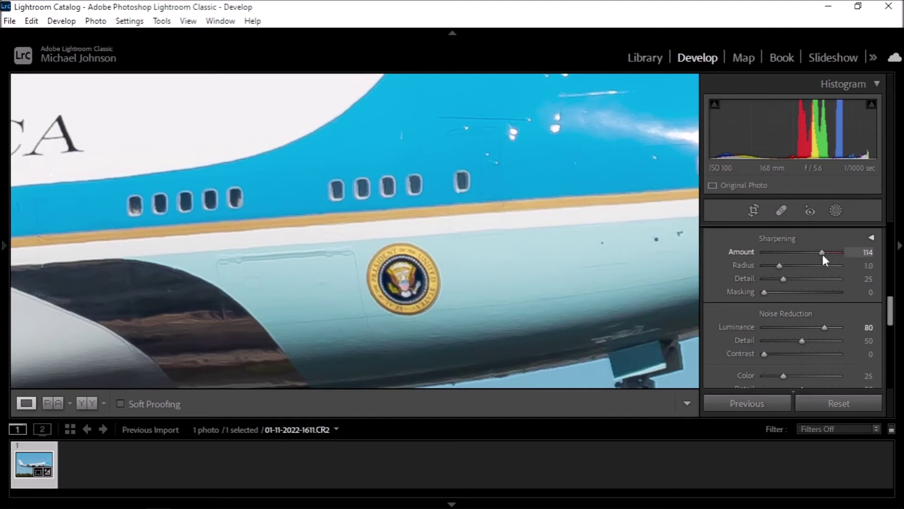
Fine-tune Luminance noise reduction to 82 and check the AMERICA lettering up close.
left_click_drag(823, 326, 827, 327)
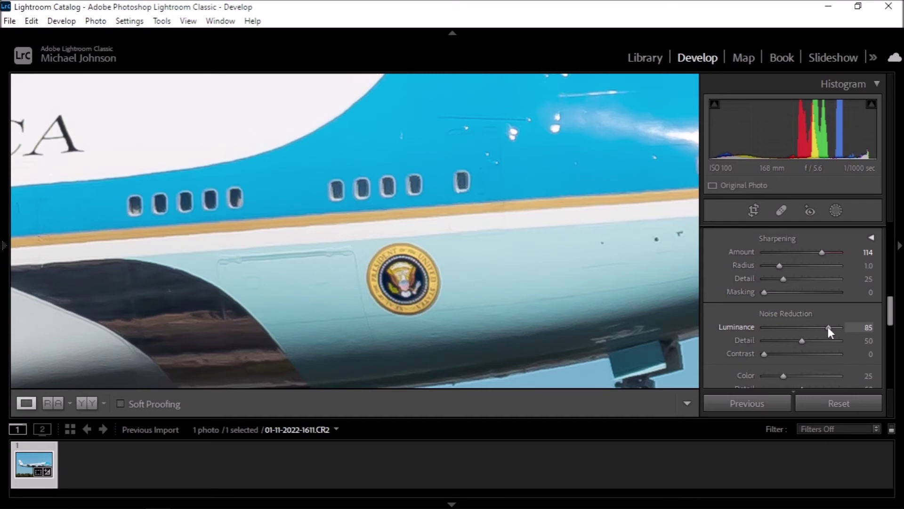
left_click_drag(828, 327, 828, 327)
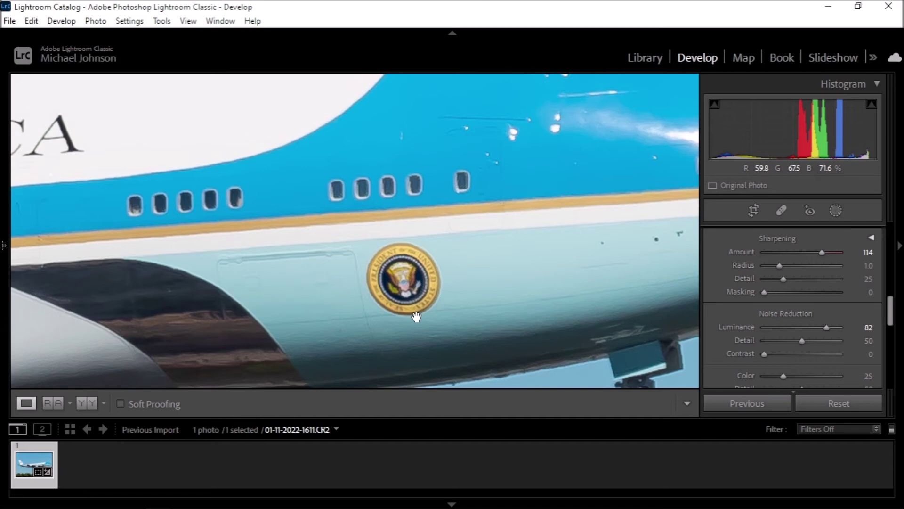
left_click_drag(556, 261, 604, 281)
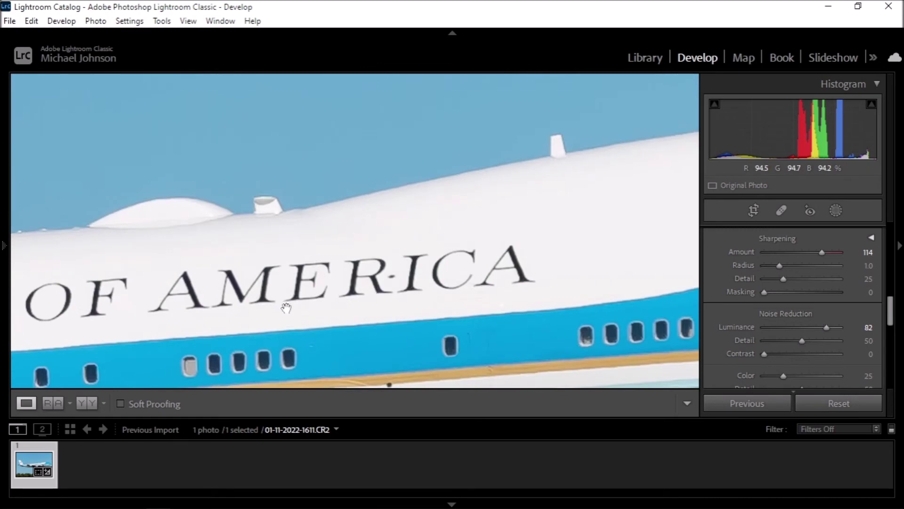
Inspect the fuselage lettering and the tail, raise the Sharpening Amount to 116, and recheck the flag, fin edge and tailplane.
left_click_drag(284, 309, 583, 260)
left_click_drag(265, 304, 333, 298)
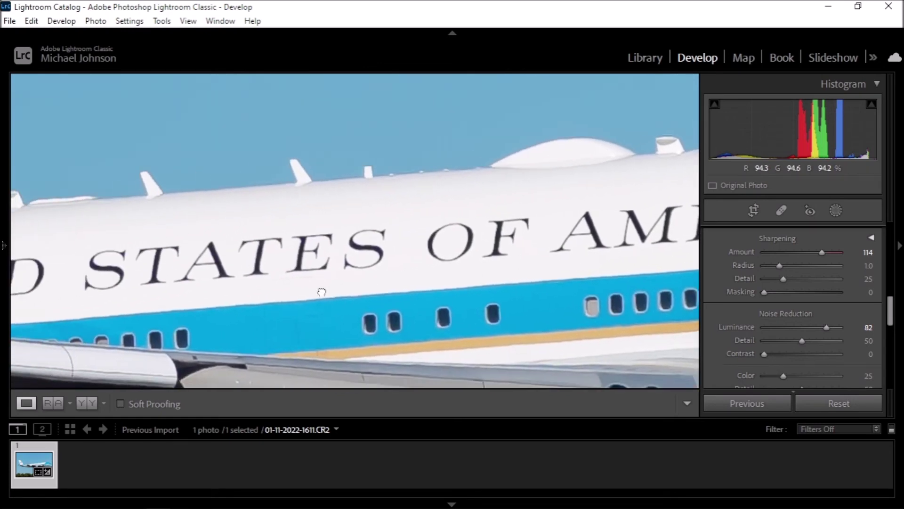
left_click(320, 288)
left_click(217, 230)
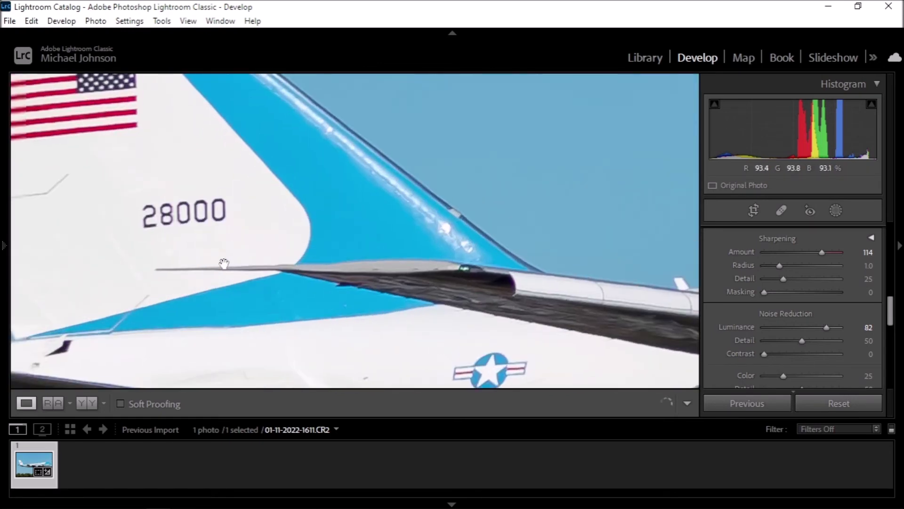
left_click_drag(166, 235, 358, 259)
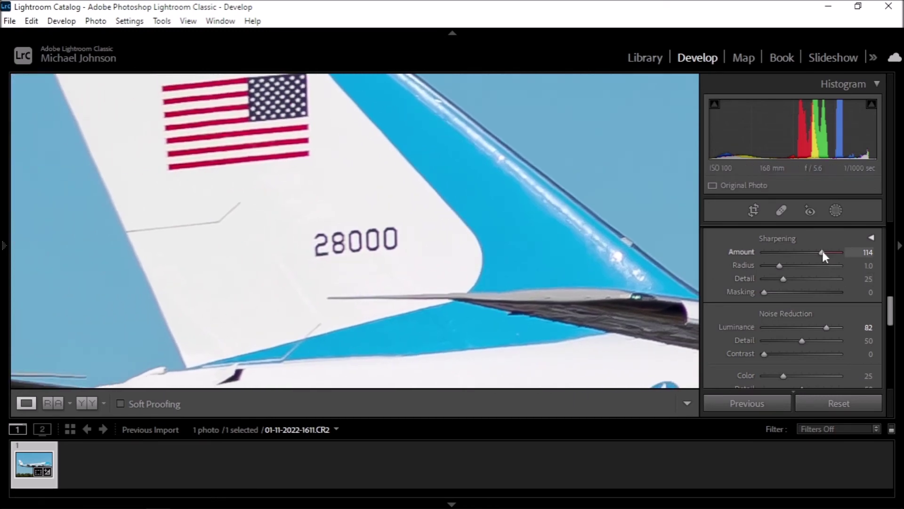
left_click_drag(823, 253, 847, 253)
left_click_drag(846, 253, 824, 254)
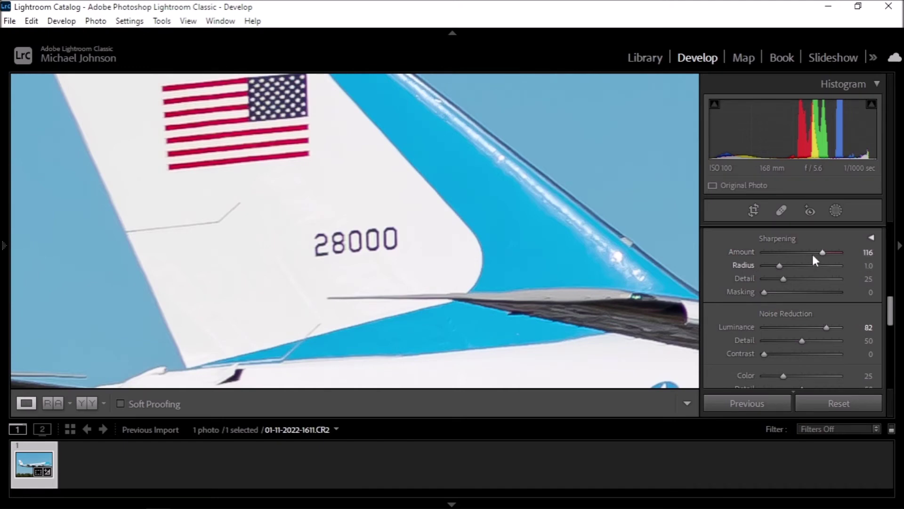
left_click_drag(312, 162, 365, 250)
left_click_drag(444, 221, 329, 232)
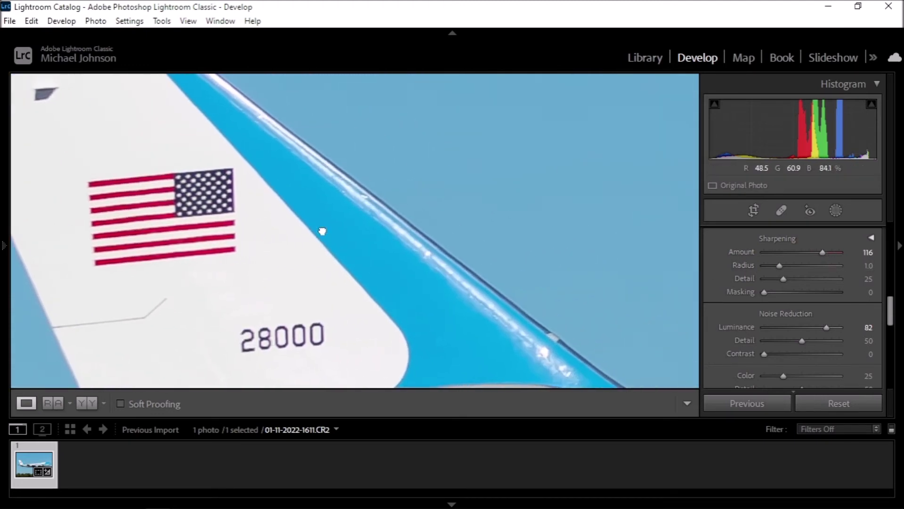
left_click_drag(430, 272, 308, 250)
left_click_drag(448, 324, 272, 249)
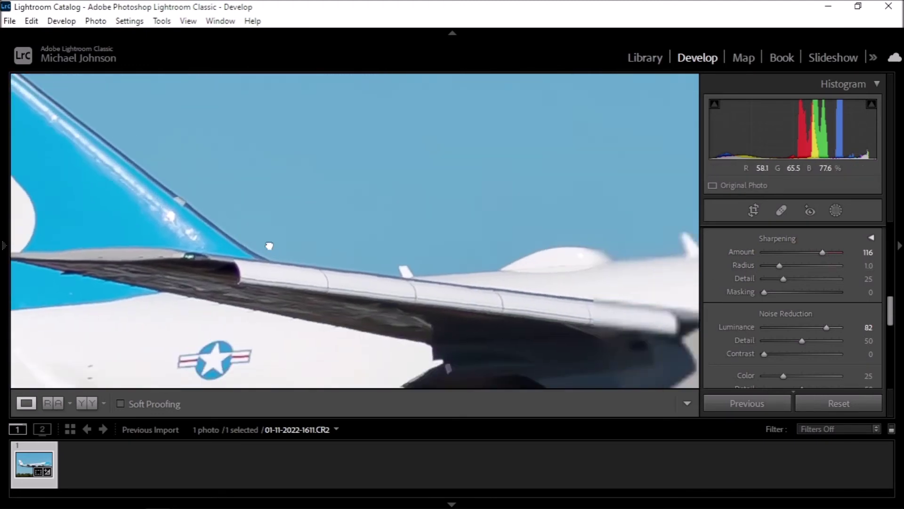
left_click(463, 291)
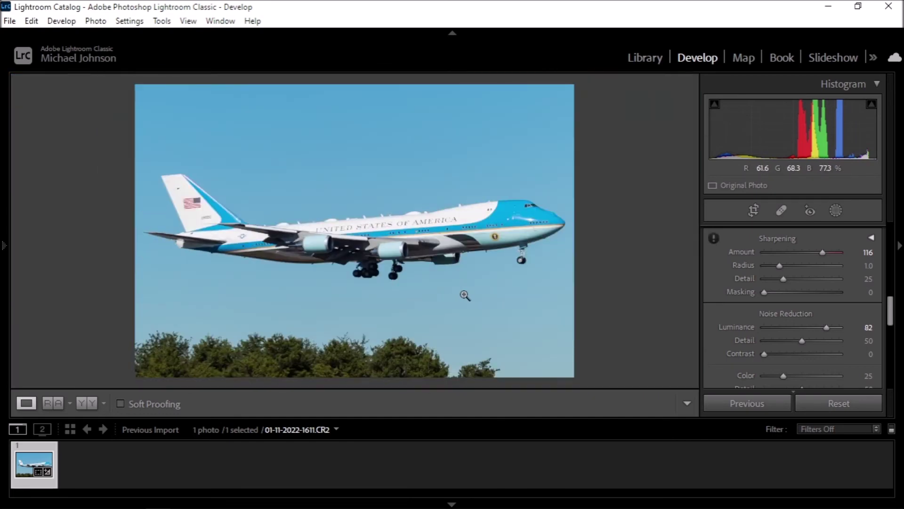
Check the Whites clipping preview, reset Blacks to 0, and look over the STATES OF AMERICA lettering up close.
scroll(733, 315, "up", 10)
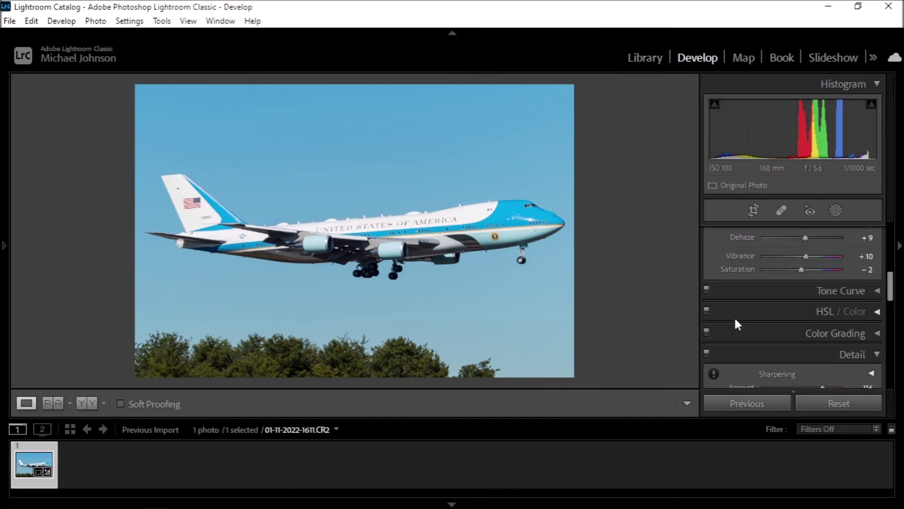
scroll(729, 321, "down", 3)
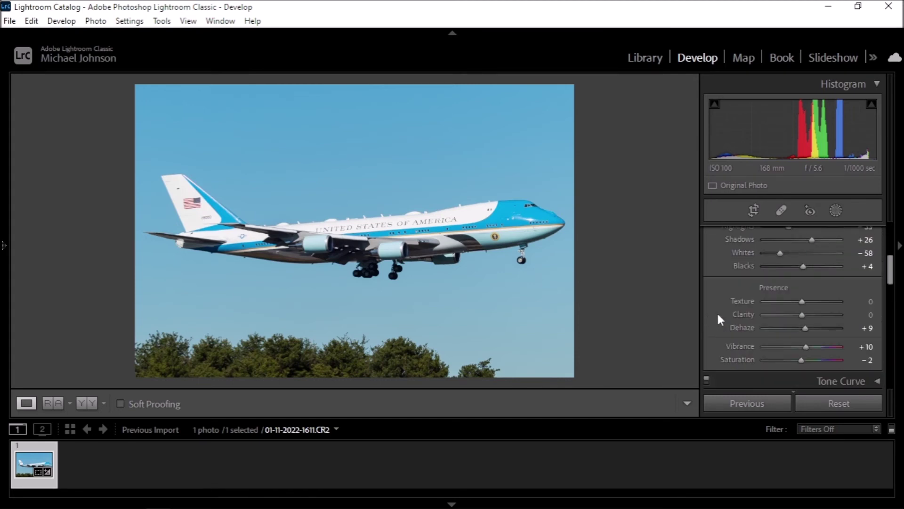
key("alt")
left_click(779, 253, "alt")
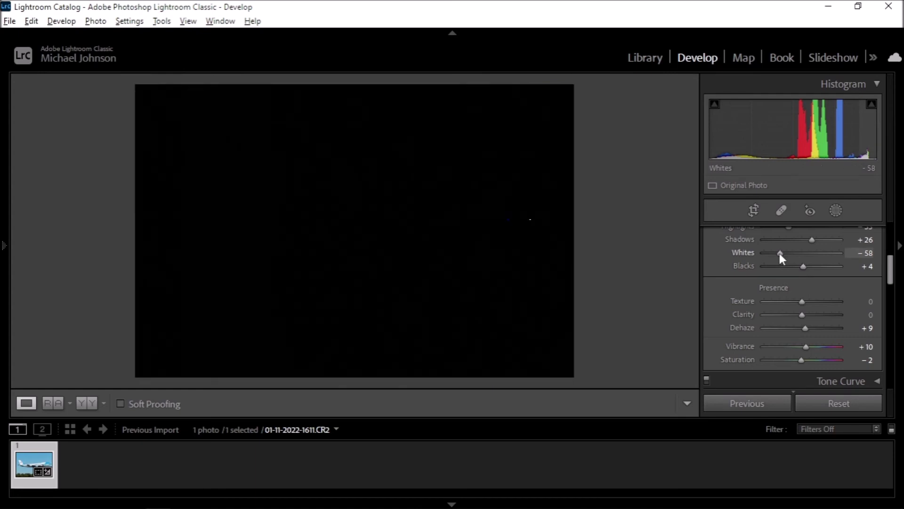
left_click_drag(779, 253, 803, 267)
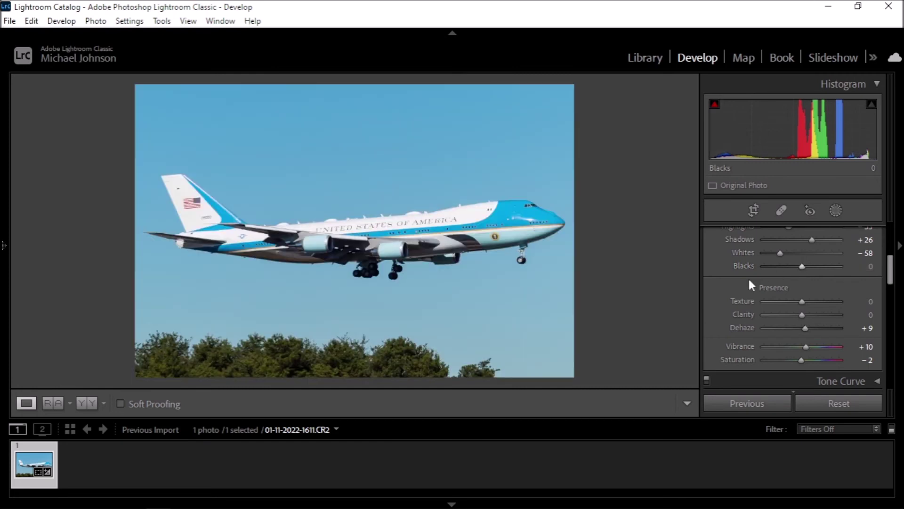
left_click(403, 228)
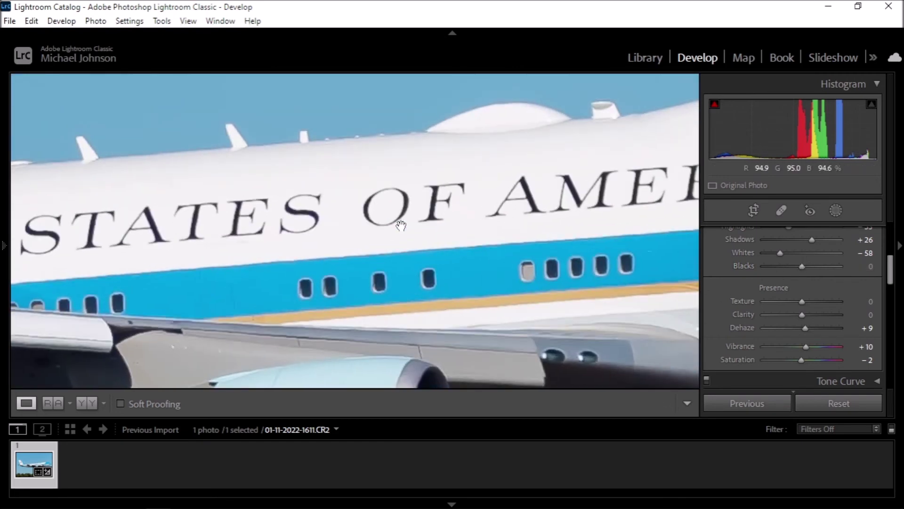
left_click(563, 230)
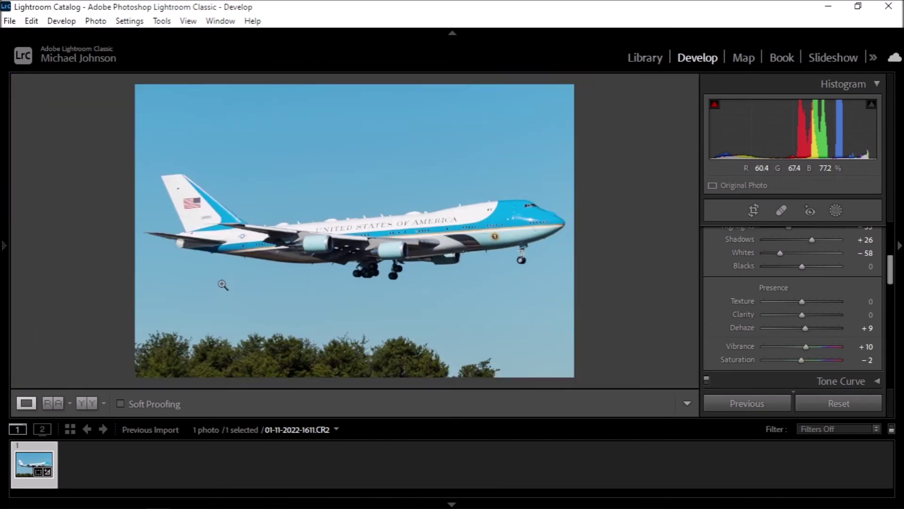
Raise Blacks to +10, then check the landing gear, engine, AMERICA lettering and presidential seal up close.
scroll(705, 324, "down", 5)
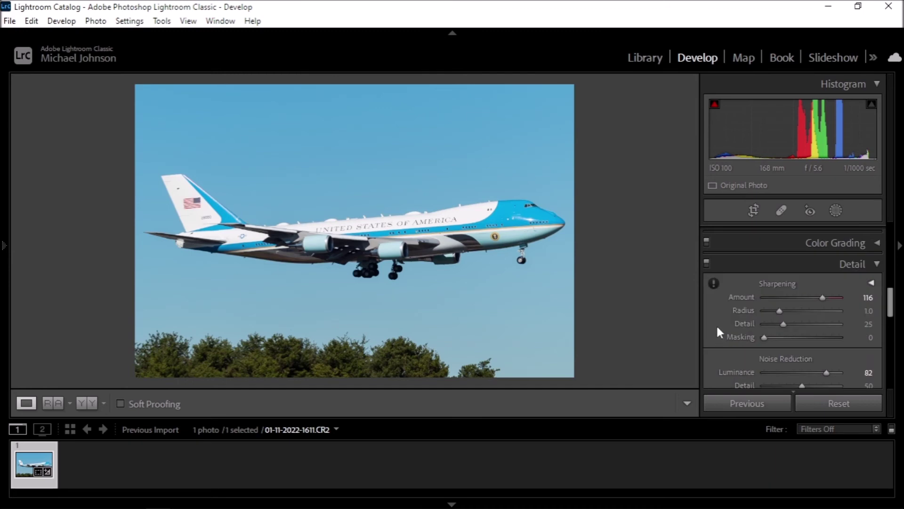
scroll(716, 324, "down", 3)
scroll(716, 324, "down", 3)
scroll(717, 325, "down", 1)
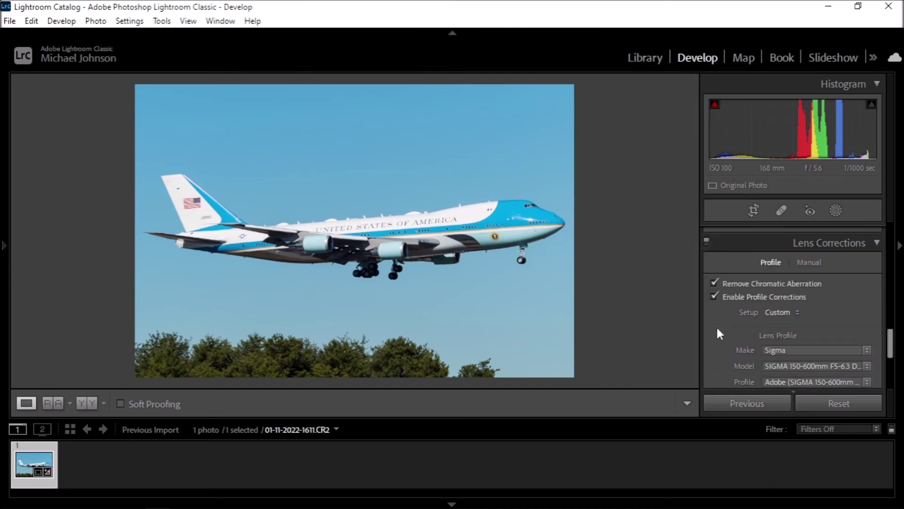
scroll(716, 326, "up", 10)
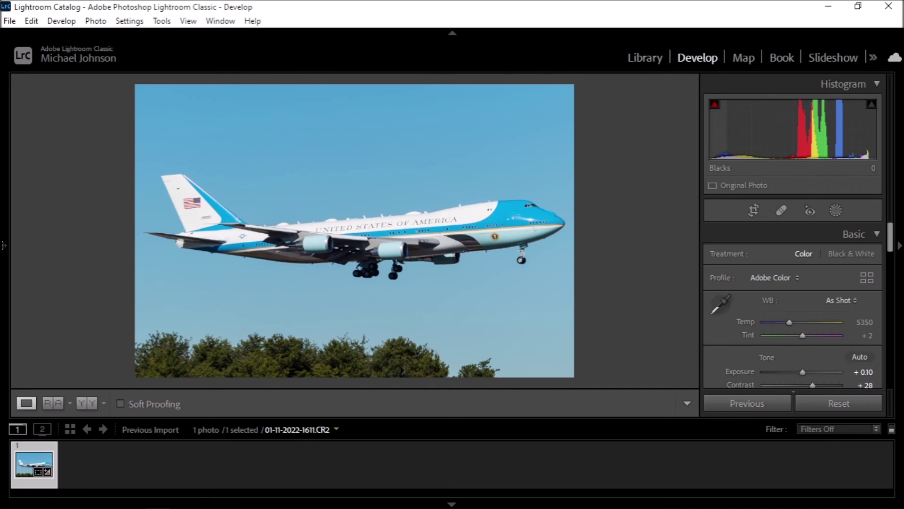
left_click_drag(728, 132, 731, 132)
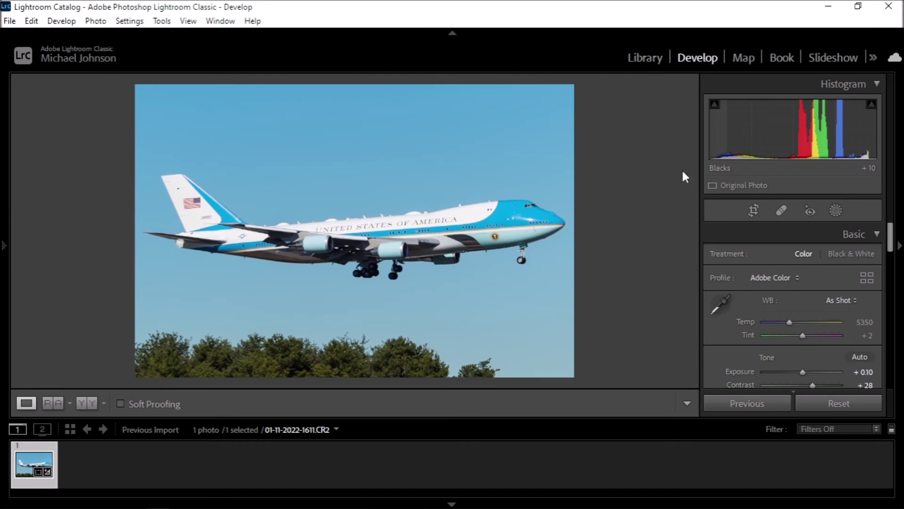
left_click(391, 281)
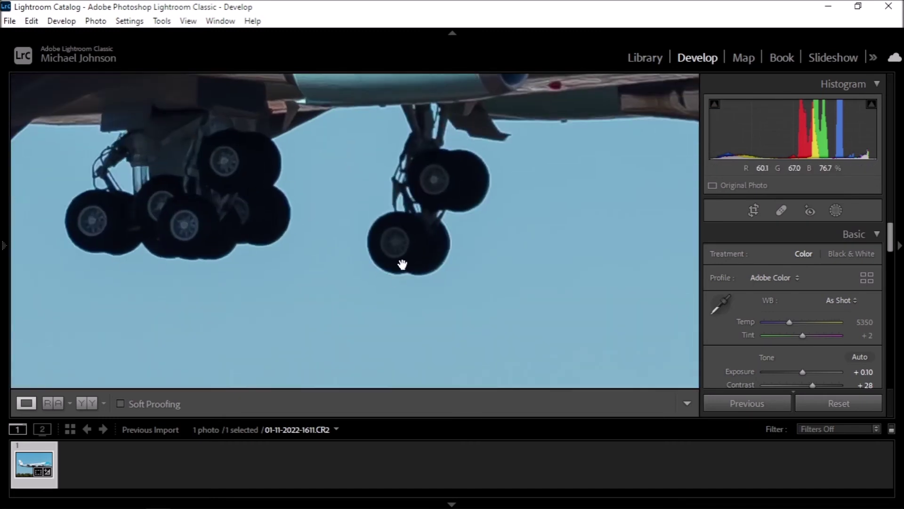
left_click_drag(291, 161, 207, 319)
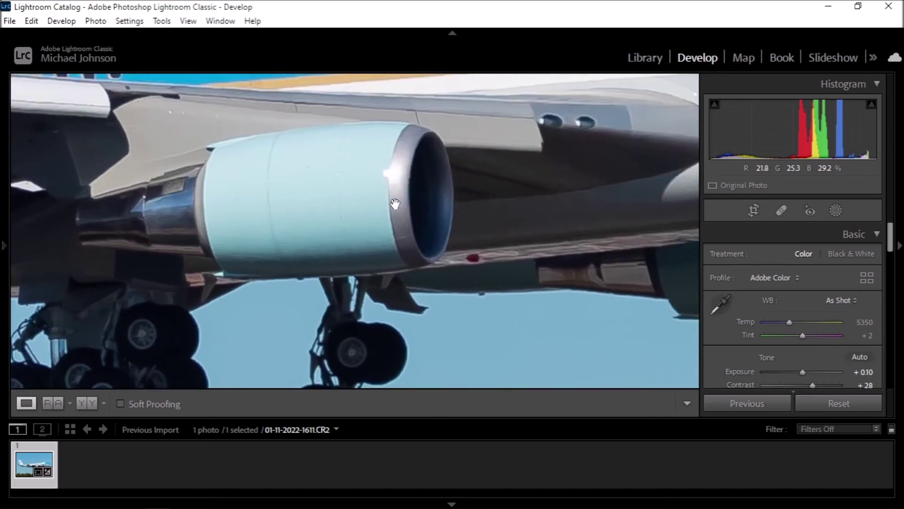
left_click_drag(384, 184, 328, 230)
left_click_drag(424, 195, 320, 238)
left_click_drag(490, 162, 278, 294)
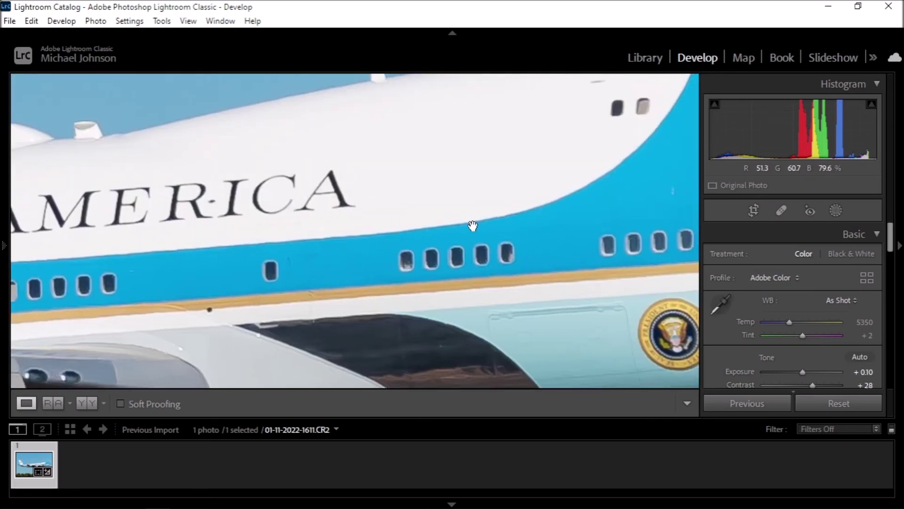
Inspect the engine up close, try Luminance noise reduction at 99, and settle on 80.
scroll(725, 351, "down", 15)
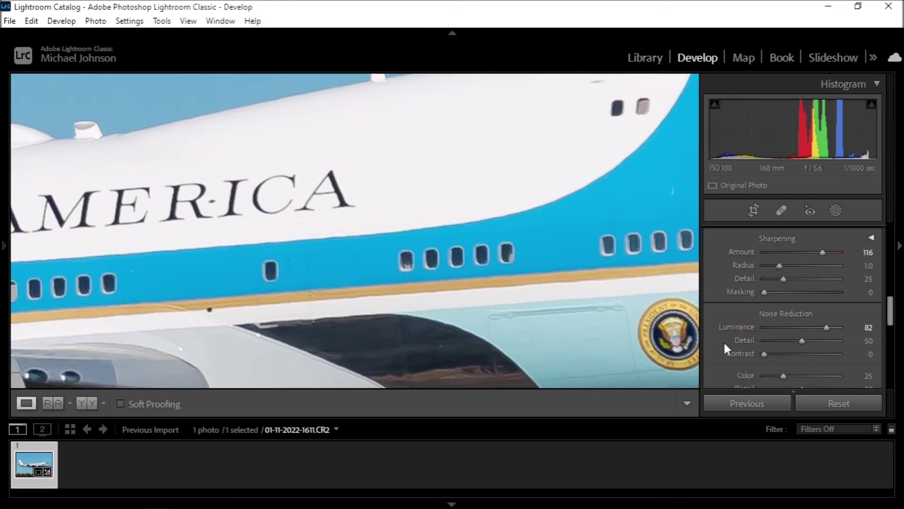
scroll(724, 348, "down", 1)
mouse_move(187, 323)
left_mouse_down()
mouse_move(451, 267)
mouse_move(541, 221)
left_mouse_up()
mouse_move(109, 352)
left_mouse_down()
mouse_move(415, 286)
mouse_move(377, 277)
left_mouse_up()
left_click_drag(448, 297, 400, 289)
left_click_drag(827, 283, 837, 281)
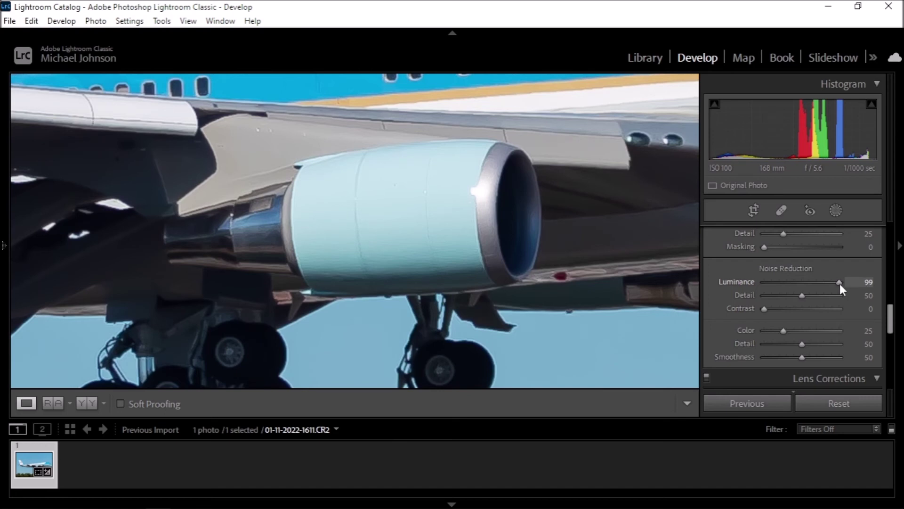
left_click_drag(840, 283, 825, 283)
left_click(411, 224)
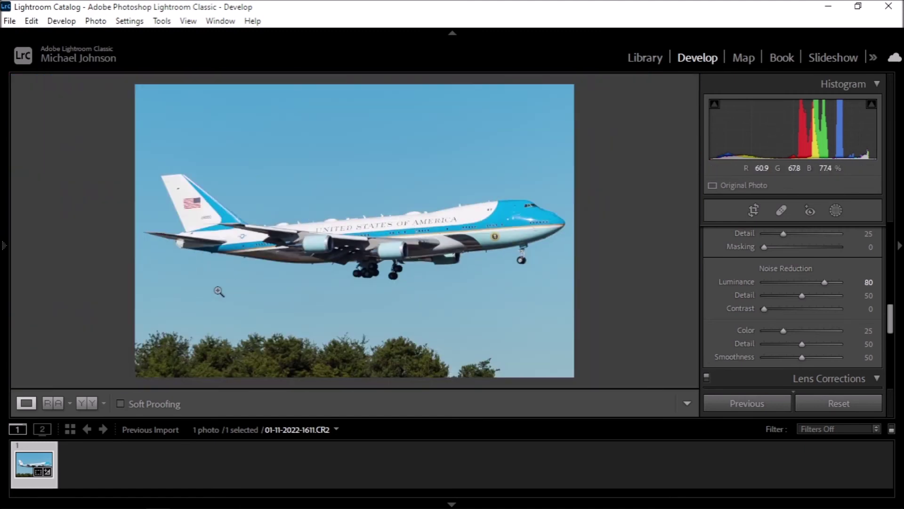
Examine the sky, the tail and the upper fuselage edge up close for remaining noise and halos.
left_click(311, 193)
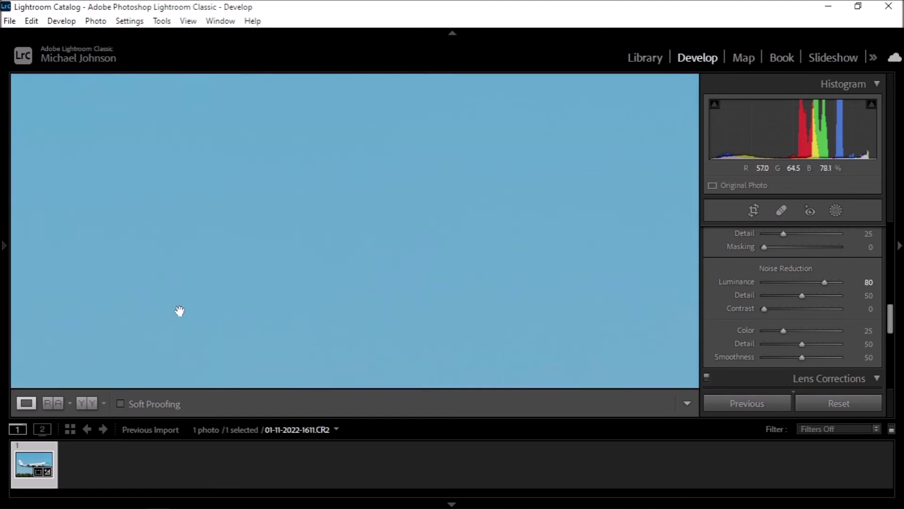
left_click_drag(186, 299, 467, 182)
left_click_drag(410, 336, 432, 195)
left_click_drag(146, 339, 531, 226)
left_click_drag(313, 145, 362, 250)
left_click_drag(510, 174, 396, 216)
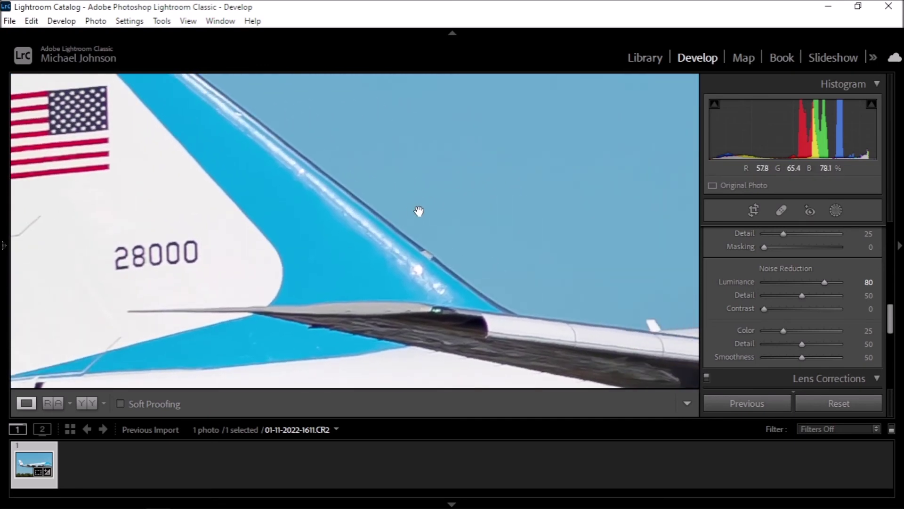
left_click_drag(515, 206, 311, 226)
left_click_drag(188, 210, 492, 201)
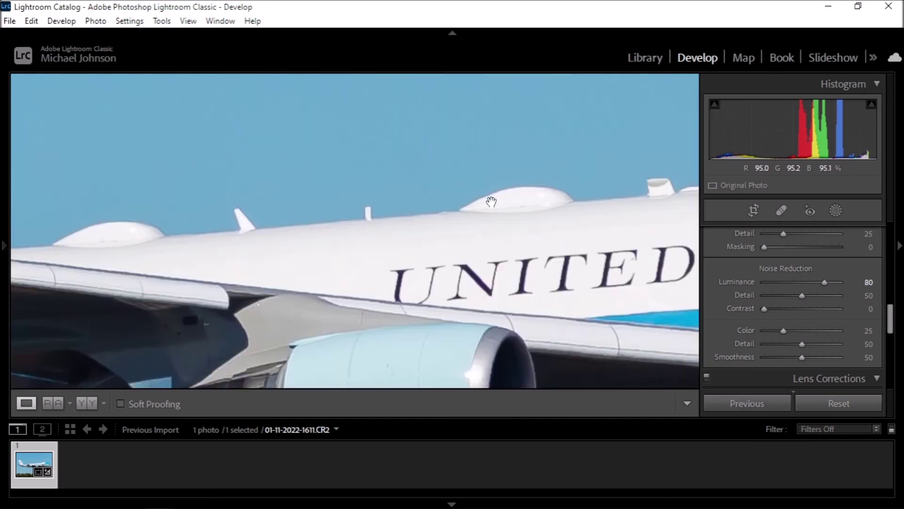
left_click(425, 204)
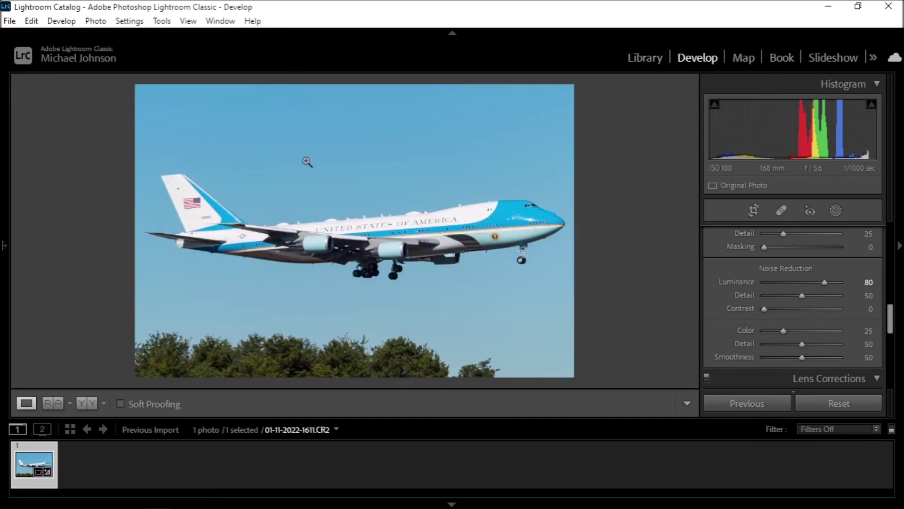
Export the photo to the Photo Exports folder on the desktop, overwriting the existing 01-11-2022-1611.jpg.
left_click(10, 21)
left_click(62, 202)
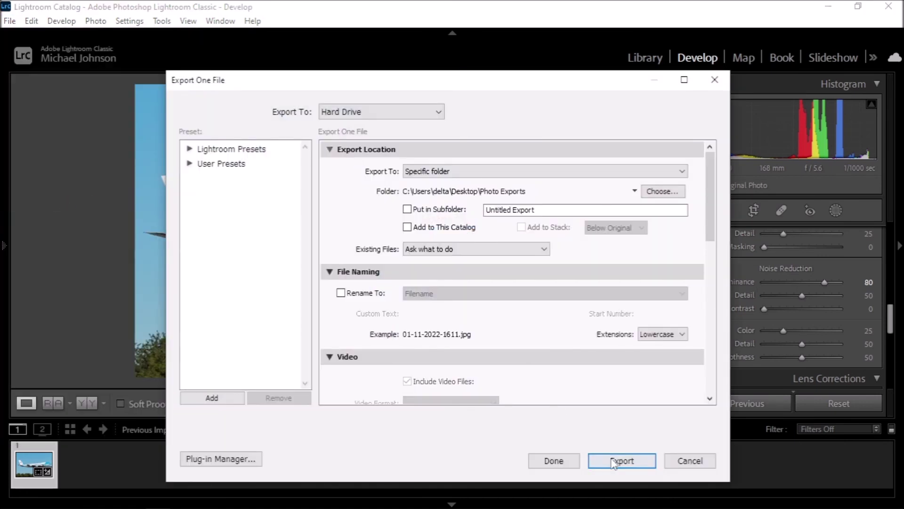
left_click(612, 462)
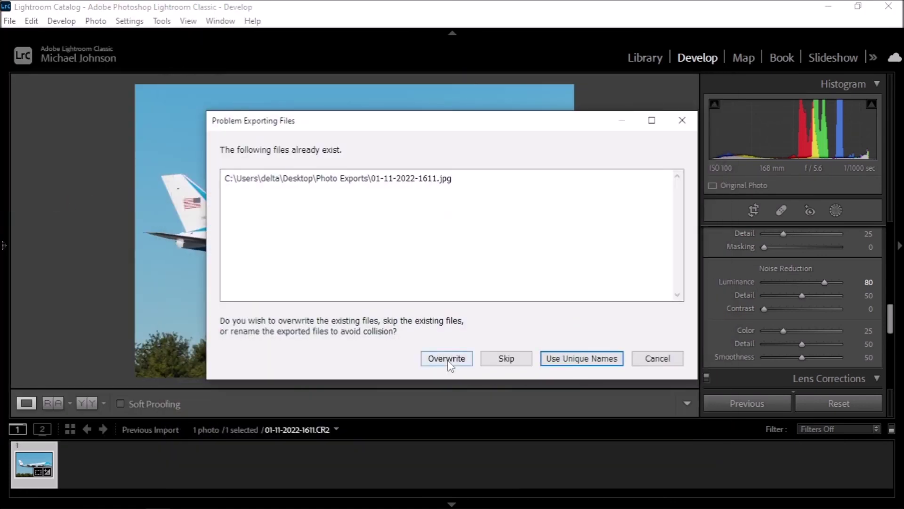
left_click(448, 362)
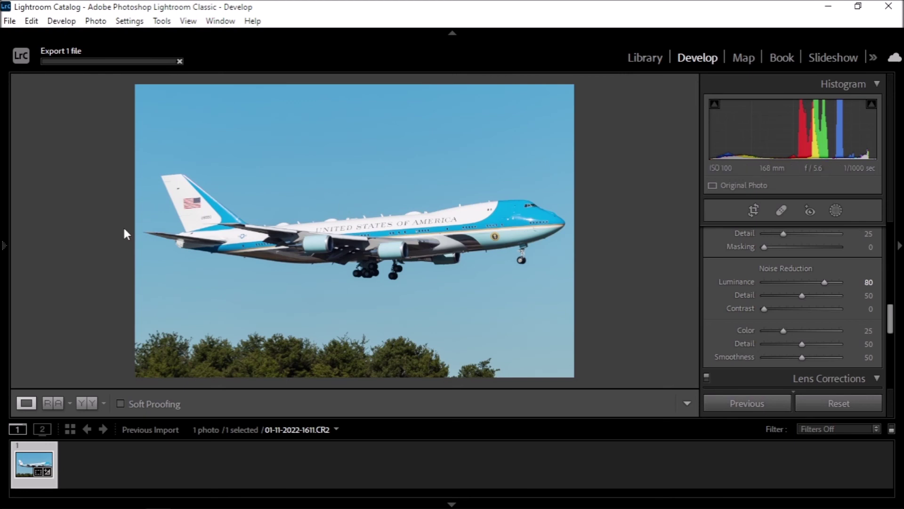
mouse_move(155, 506)
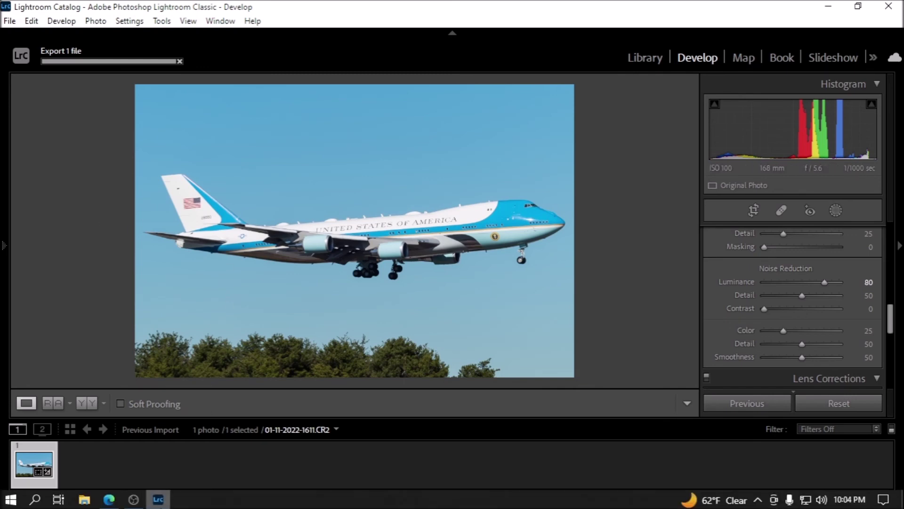
left_click(109, 500)
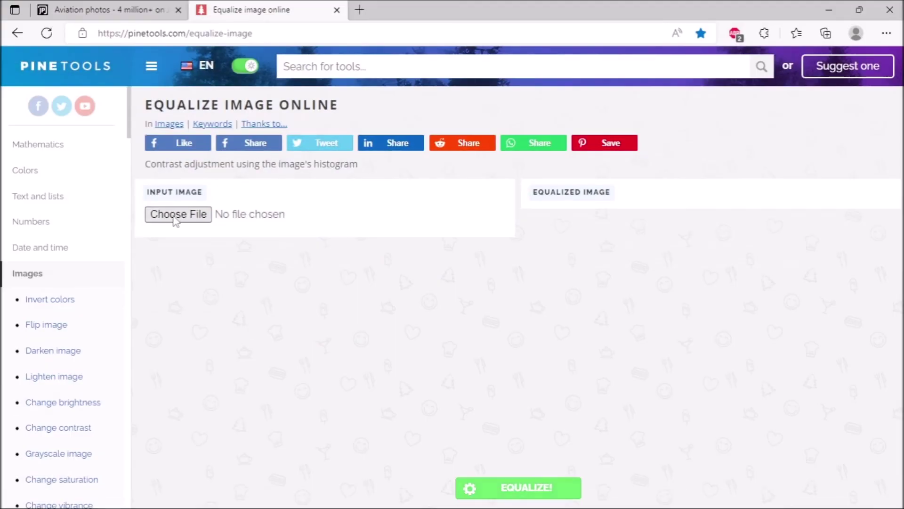
left_click(175, 216)
double_click(379, 349)
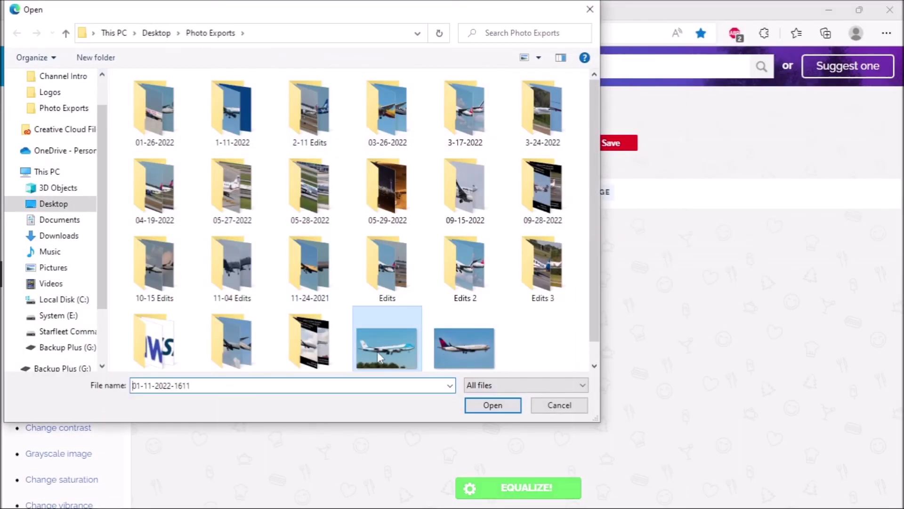
left_click(528, 490)
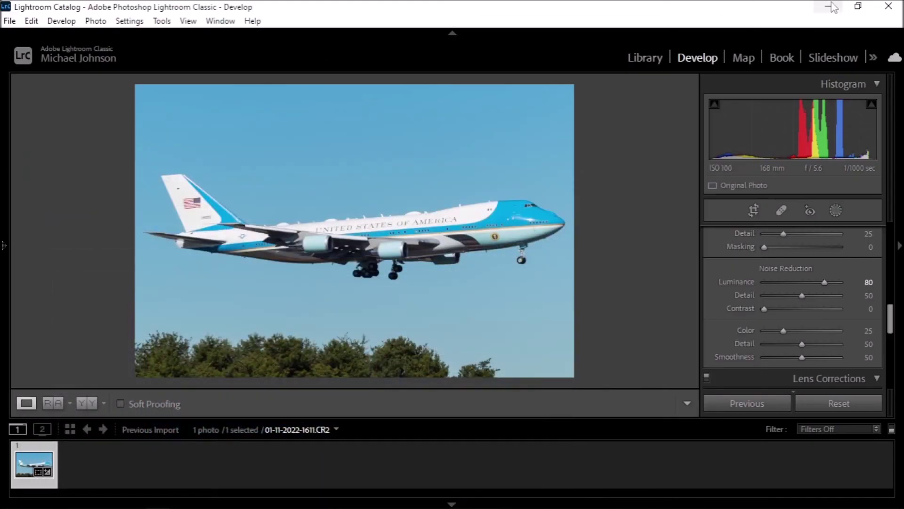
left_click(832, 7)
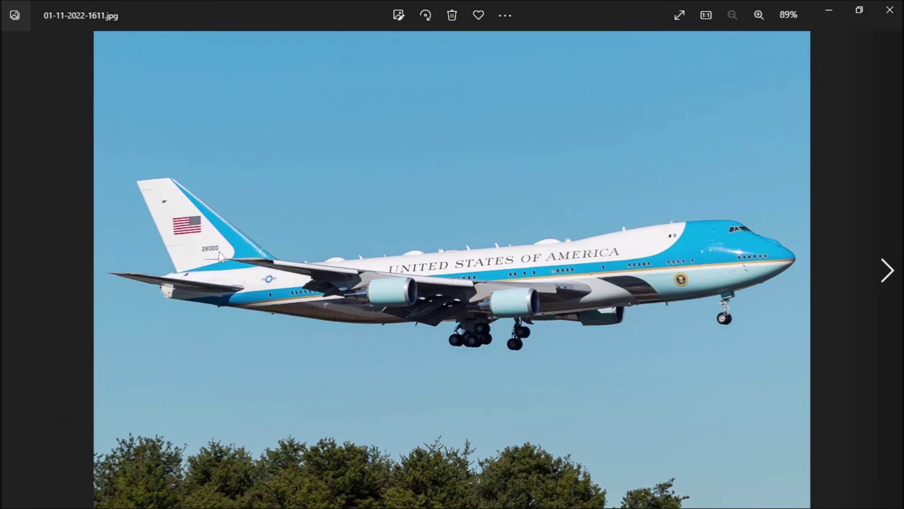
Examine the exported 01-11-2022-1611.jpg up close and at full view, and close the image viewer.
scroll(221, 258, "up", 3)
scroll(222, 259, "up", 3)
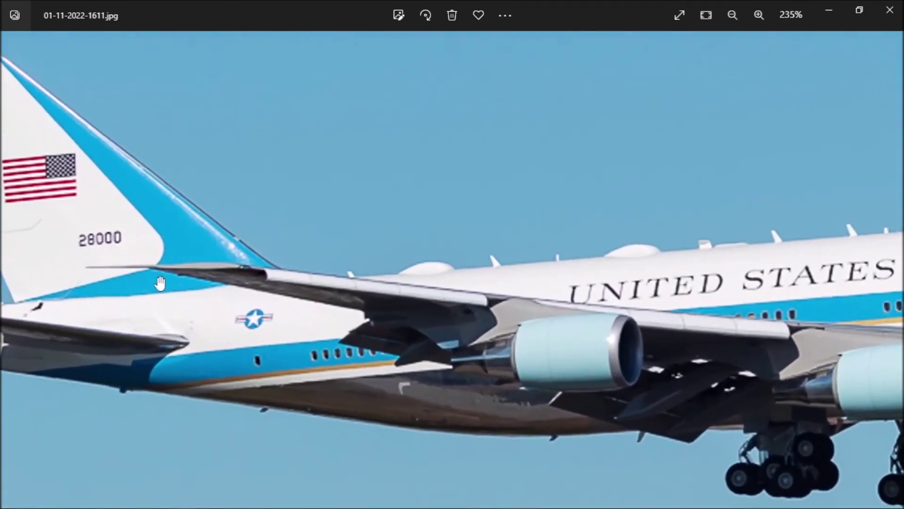
scroll(168, 283, "down", 5)
scroll(168, 283, "down", 1)
scroll(169, 283, "up", 1)
scroll(168, 283, "down", 1)
scroll(168, 283, "up", 1)
scroll(169, 283, "up", 2)
scroll(169, 283, "down", 1)
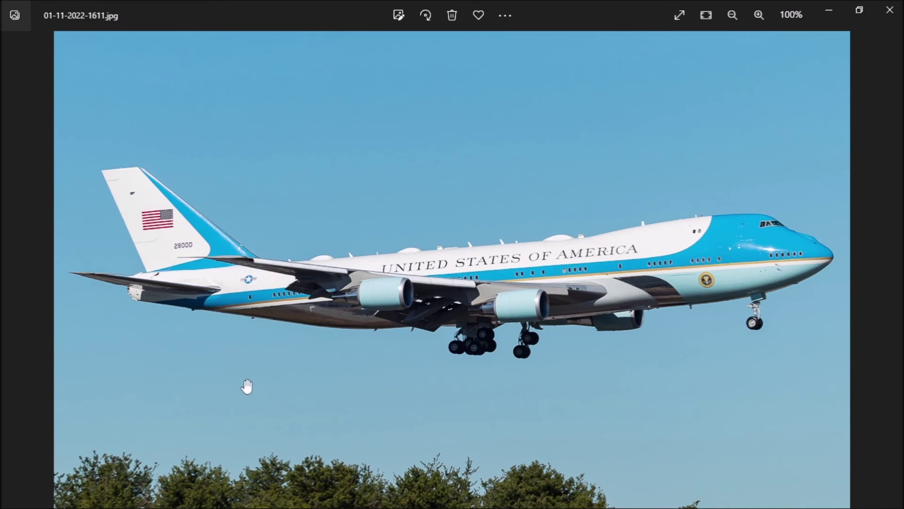
left_click(890, 12)
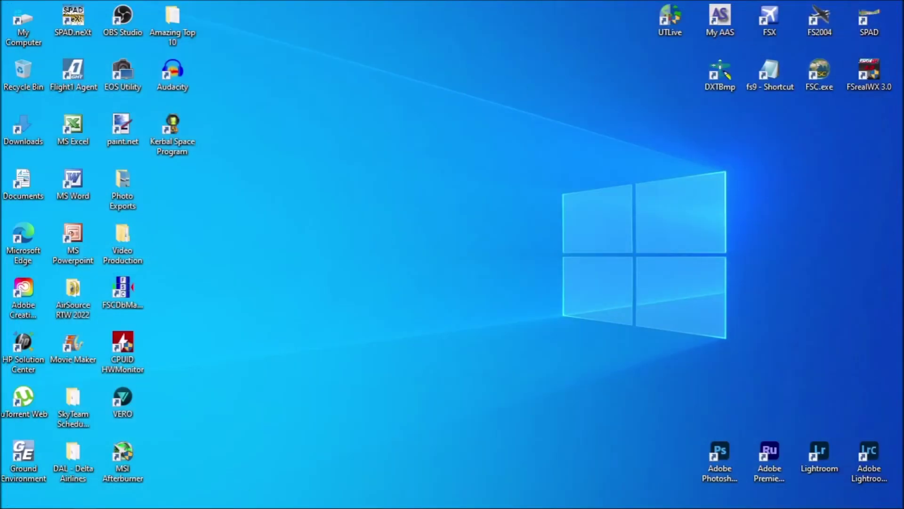
Switch to the JetPhotos site in the browser and open the signed-in account's member page.
key("alt+Tab")
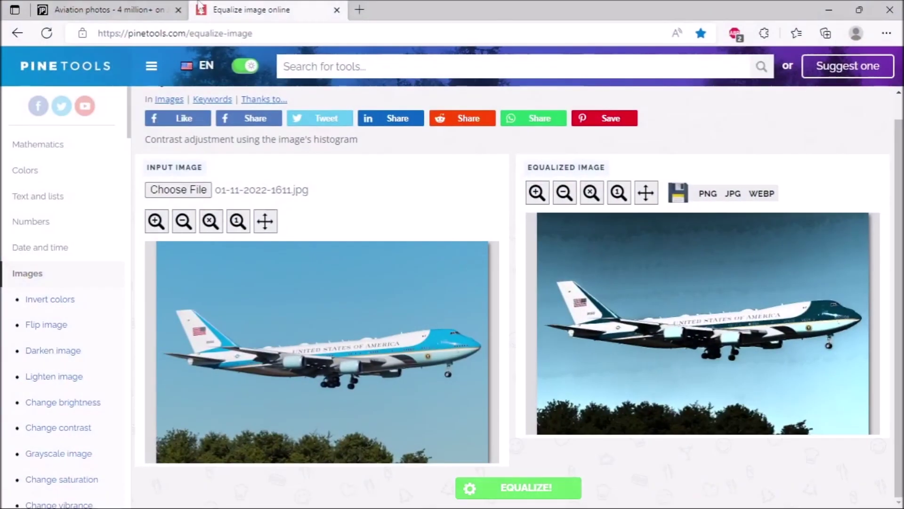
left_click(116, 18)
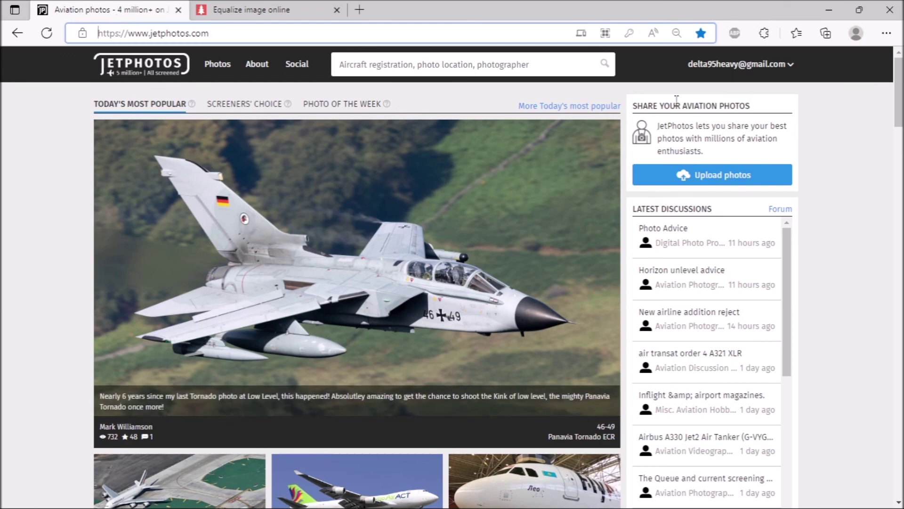
left_click(717, 65)
left_click(710, 113)
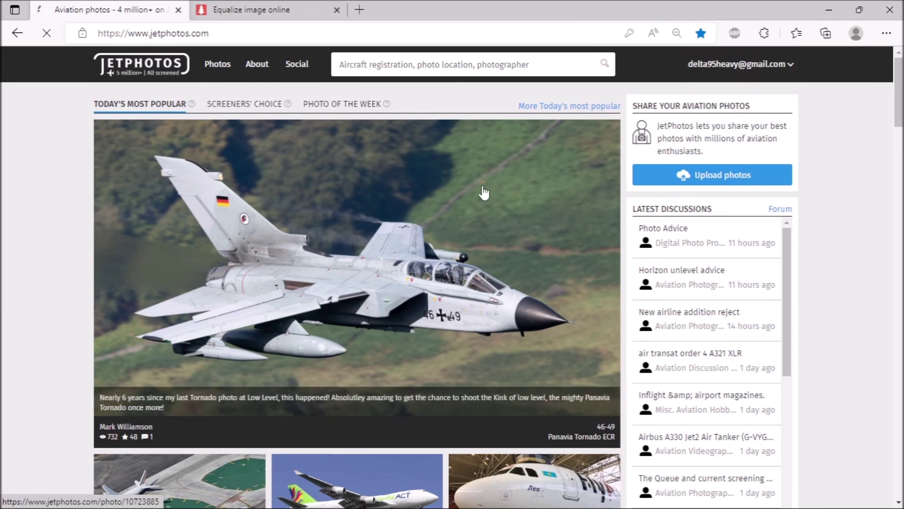
Bring up the account's photo statistics and open the US Air Force Boeing VC-25A photo from the list.
scroll(317, 235, "down", 3)
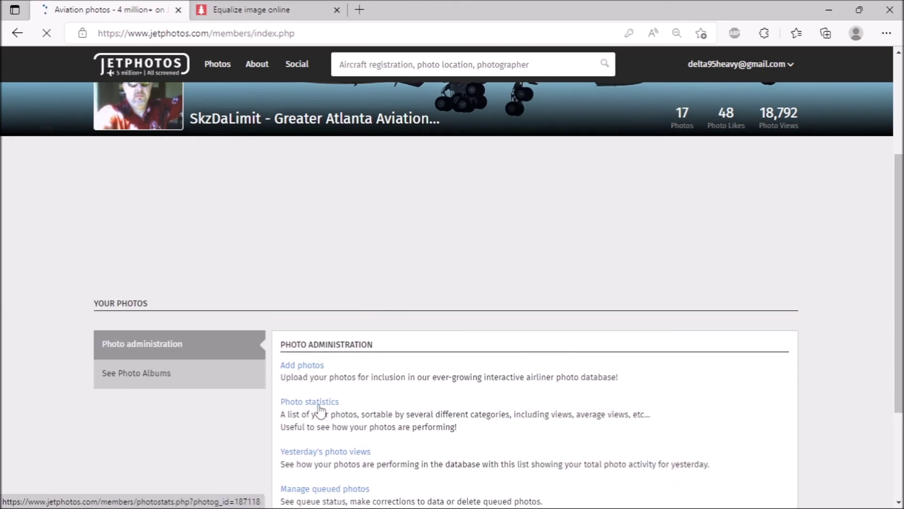
left_click(320, 404)
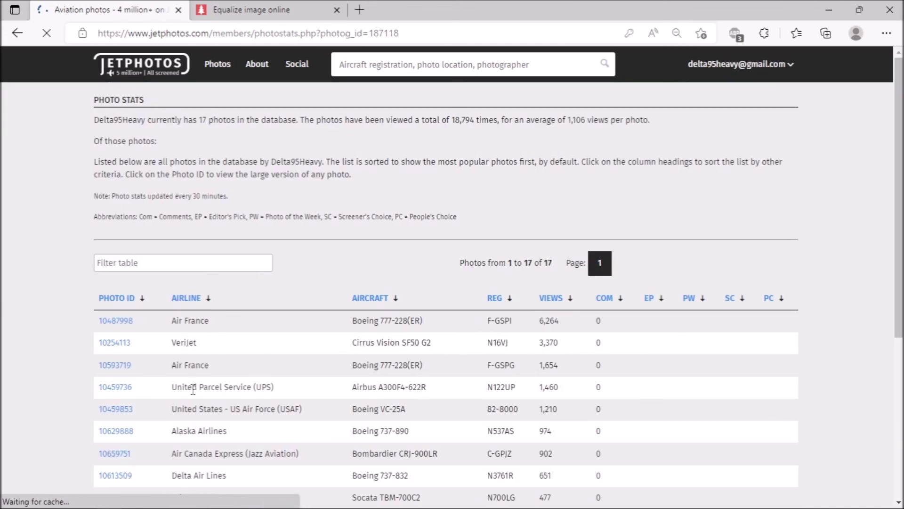
scroll(184, 412, "down", 4)
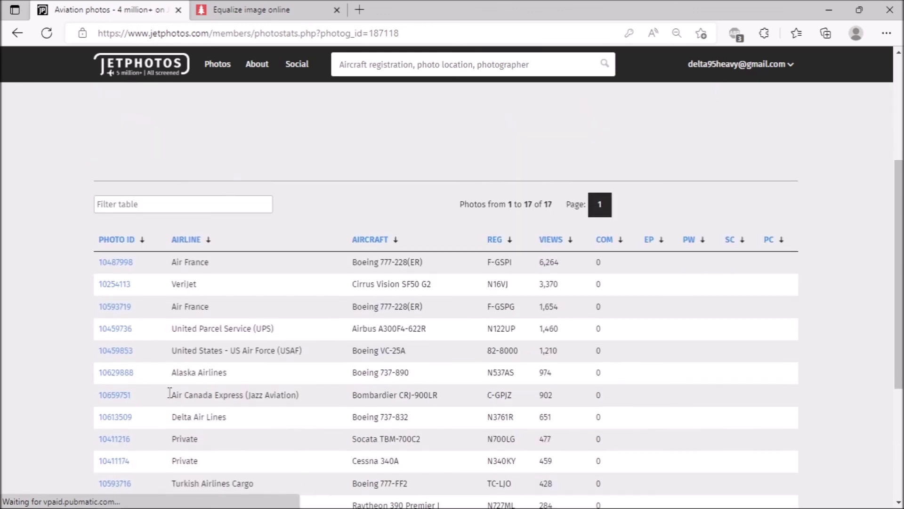
left_click(109, 356)
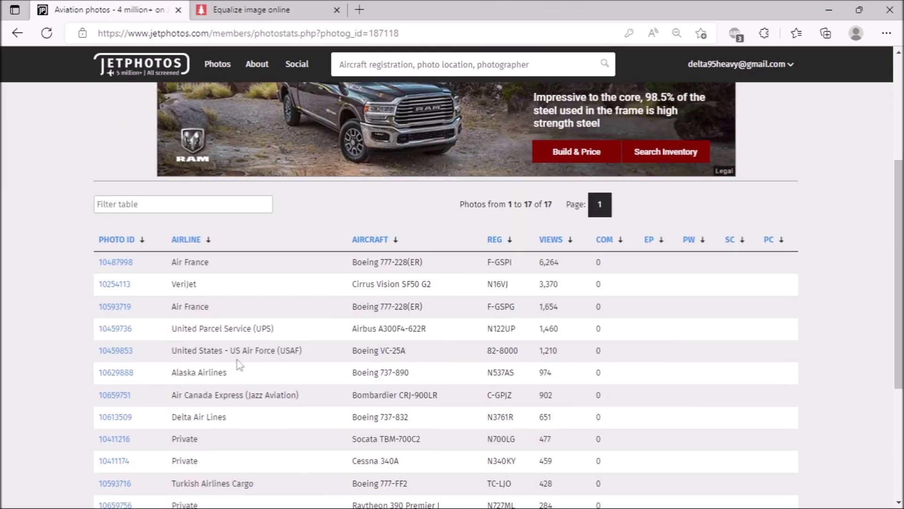